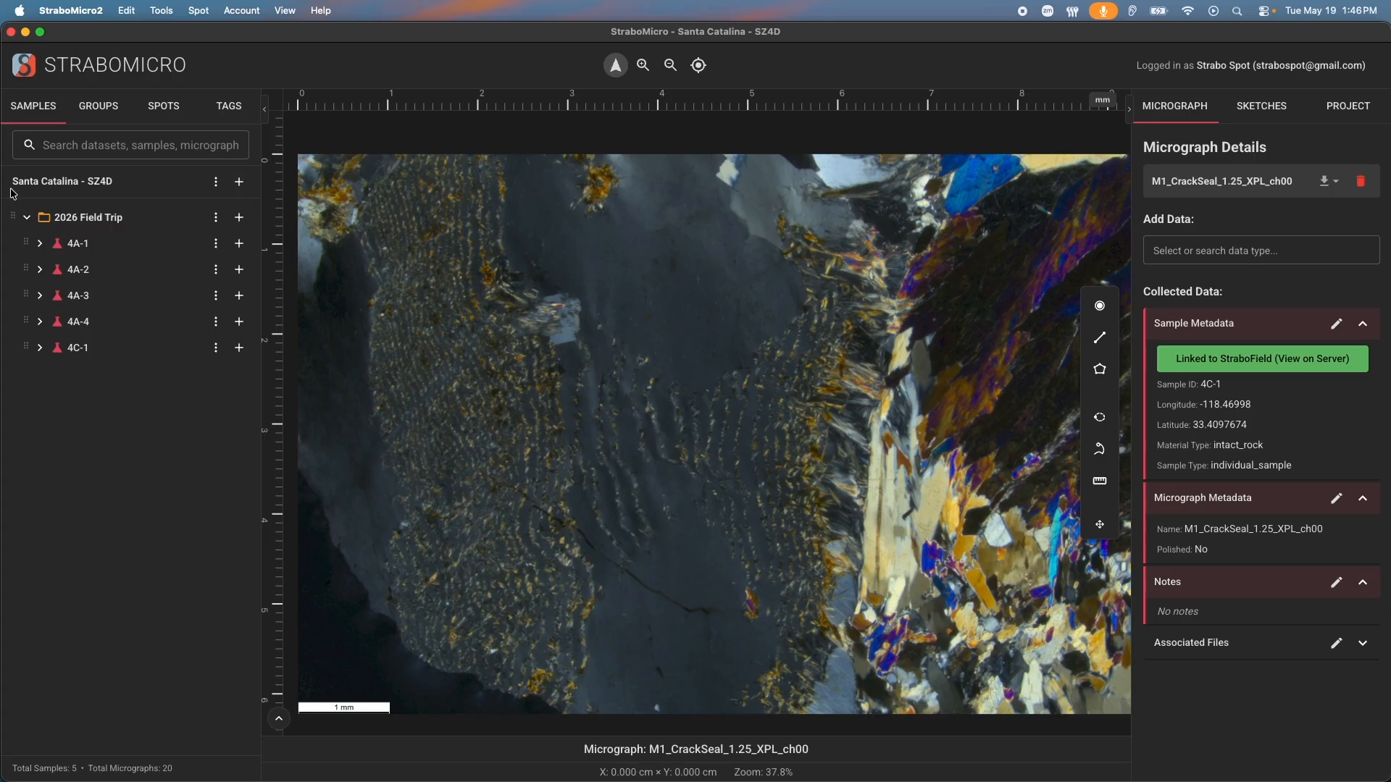
Create a sample with ID Test Sample in the 2026 Field Trip dataset and move it to the top of the sample list
{"action": "left_click", "coordinate": [27, 218]}
{"action": "left_click", "coordinate": [27, 217]}
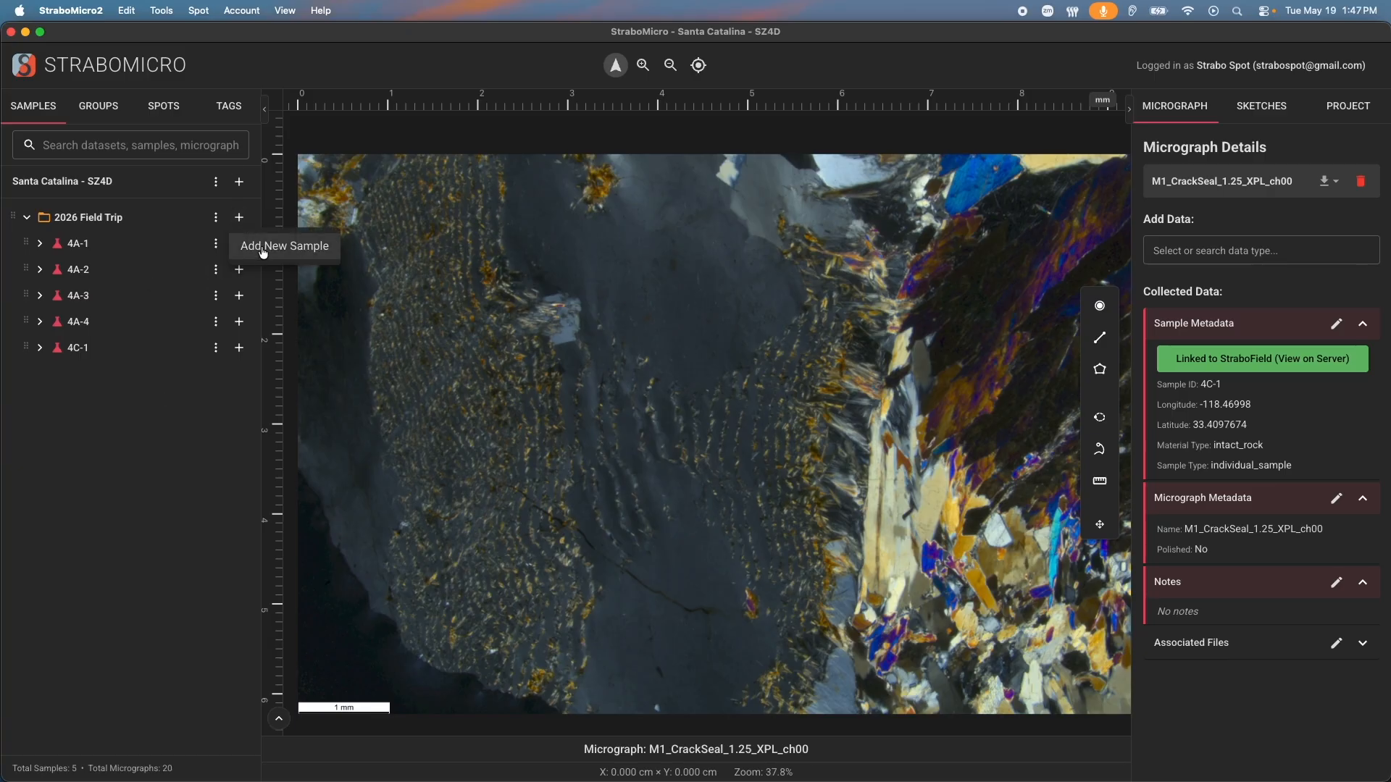
{"action": "left_click", "coordinate": [260, 255]}
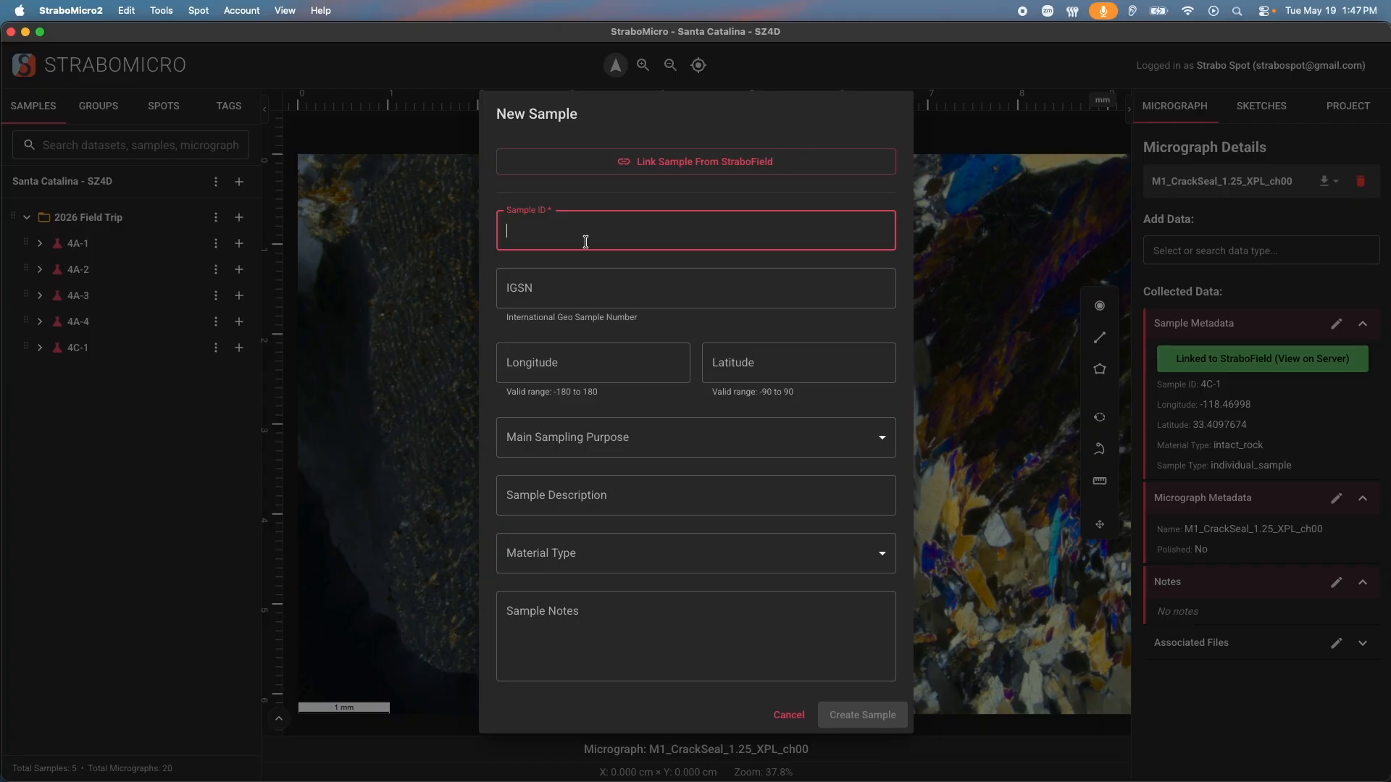
{"action": "type", "text": "Test Sample"}
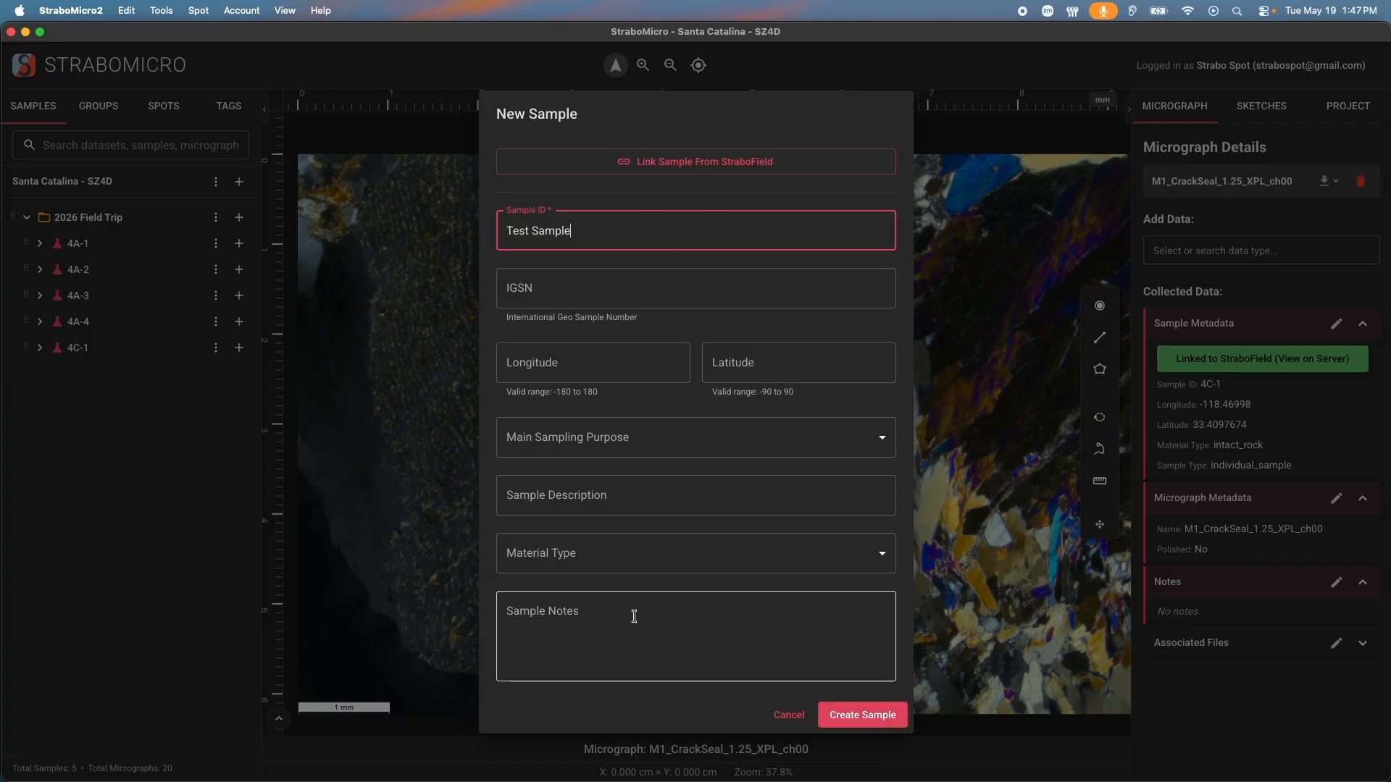
{"action": "left_click", "coordinate": [760, 435]}
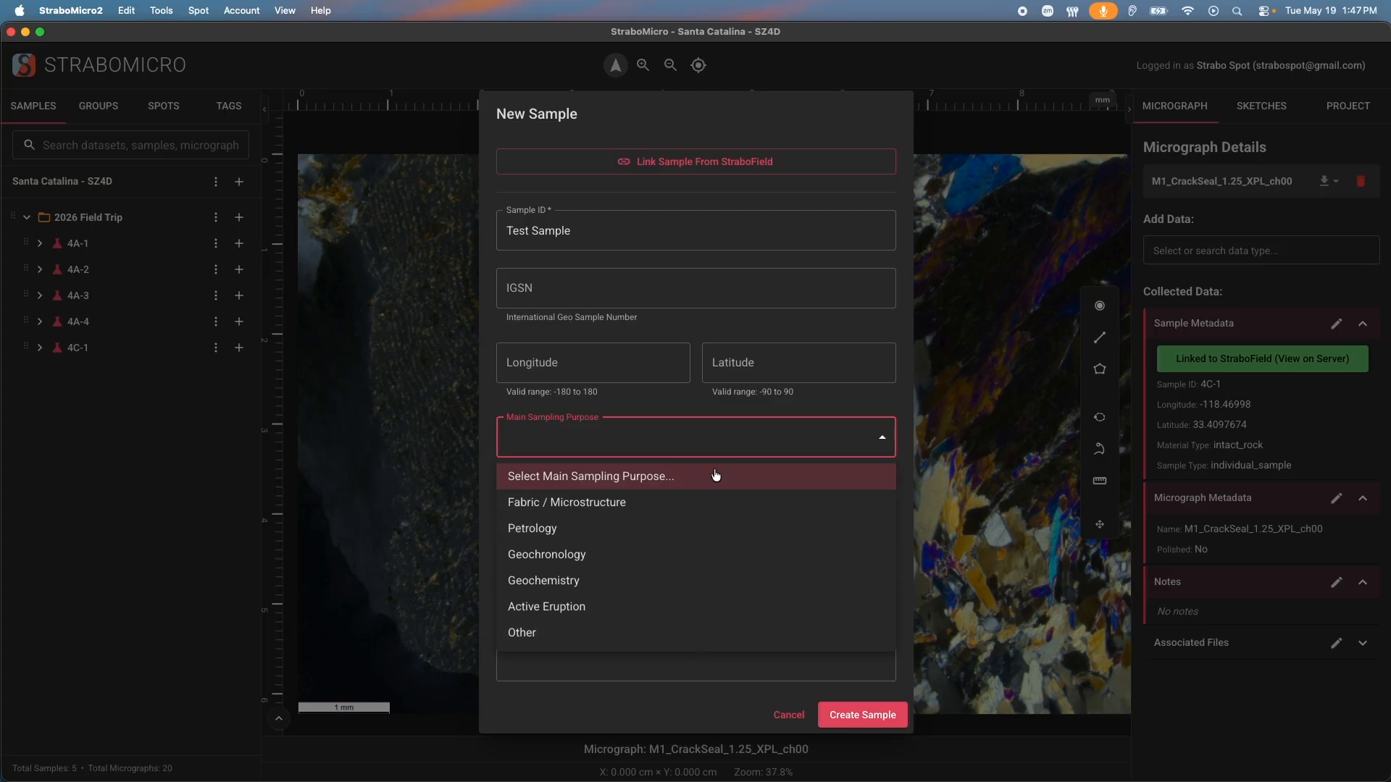
{"action": "left_click", "coordinate": [727, 442]}
{"action": "left_click", "coordinate": [683, 552]}
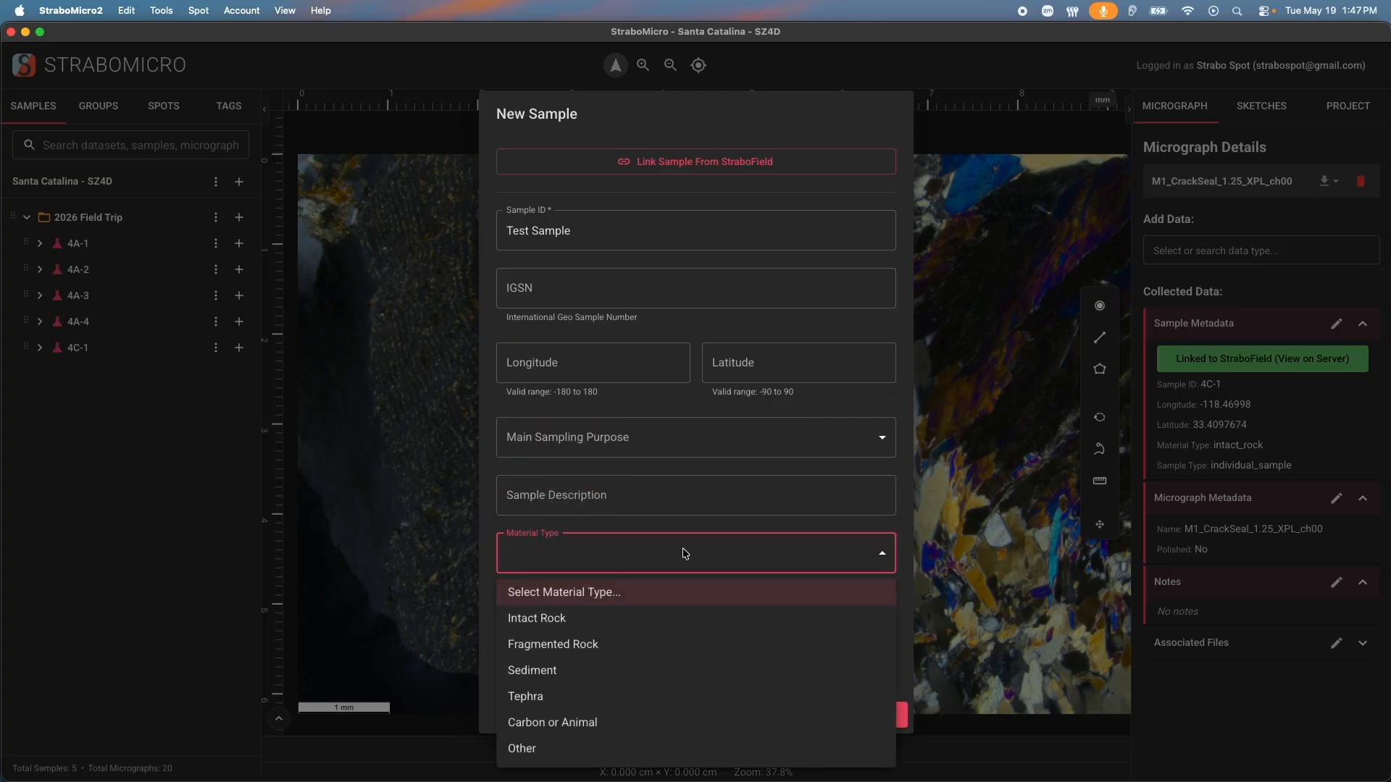
{"action": "left_click", "coordinate": [686, 563]}
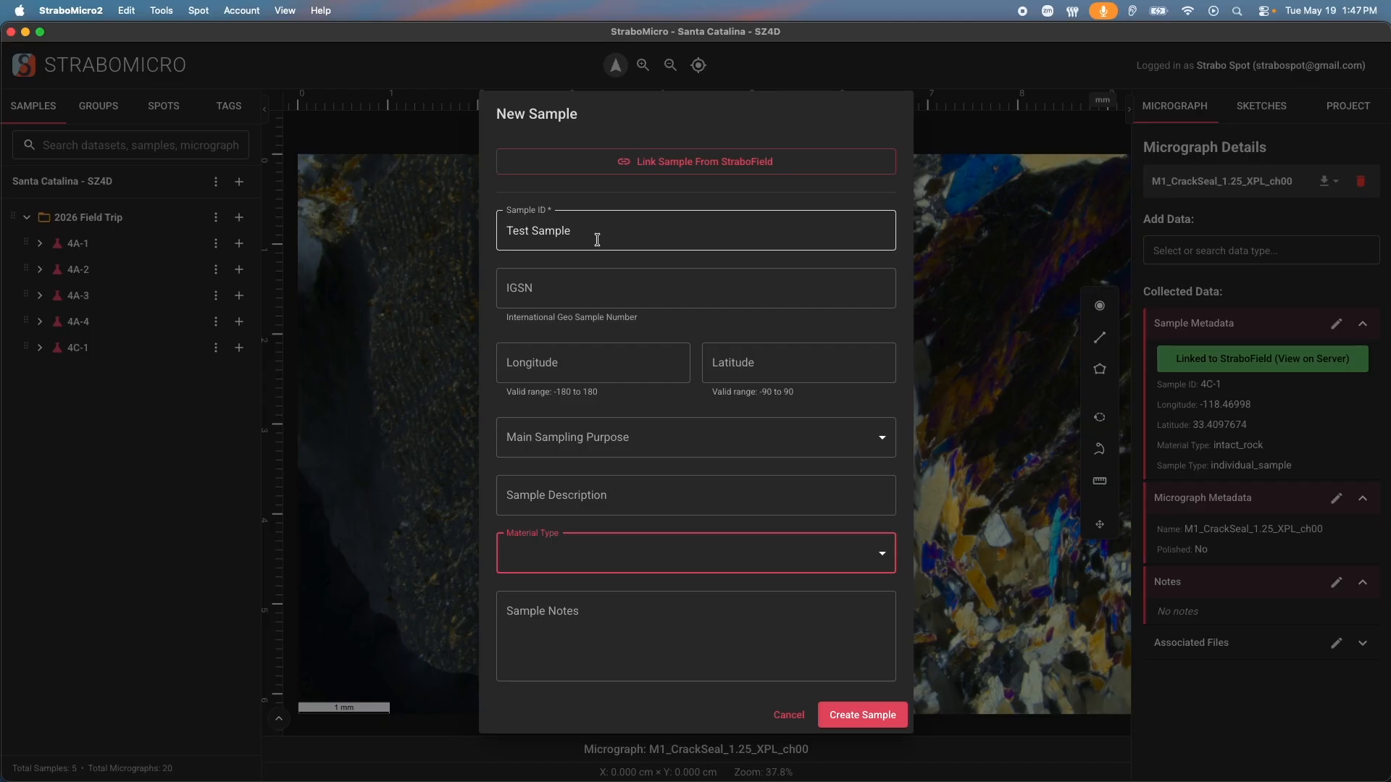
{"action": "left_click", "coordinate": [856, 716]}
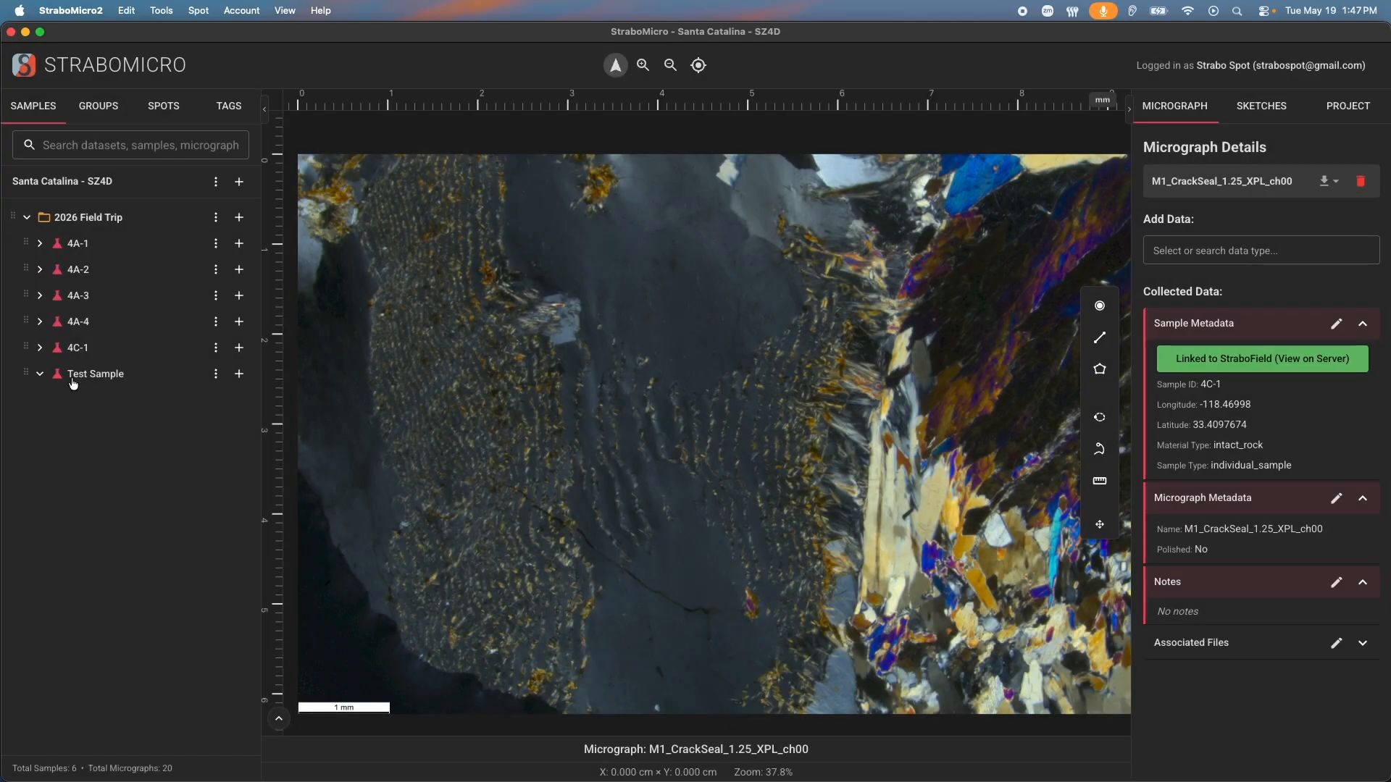
{"action": "left_click_drag", "start_coordinate": [26, 374], "coordinate": [26, 238]}
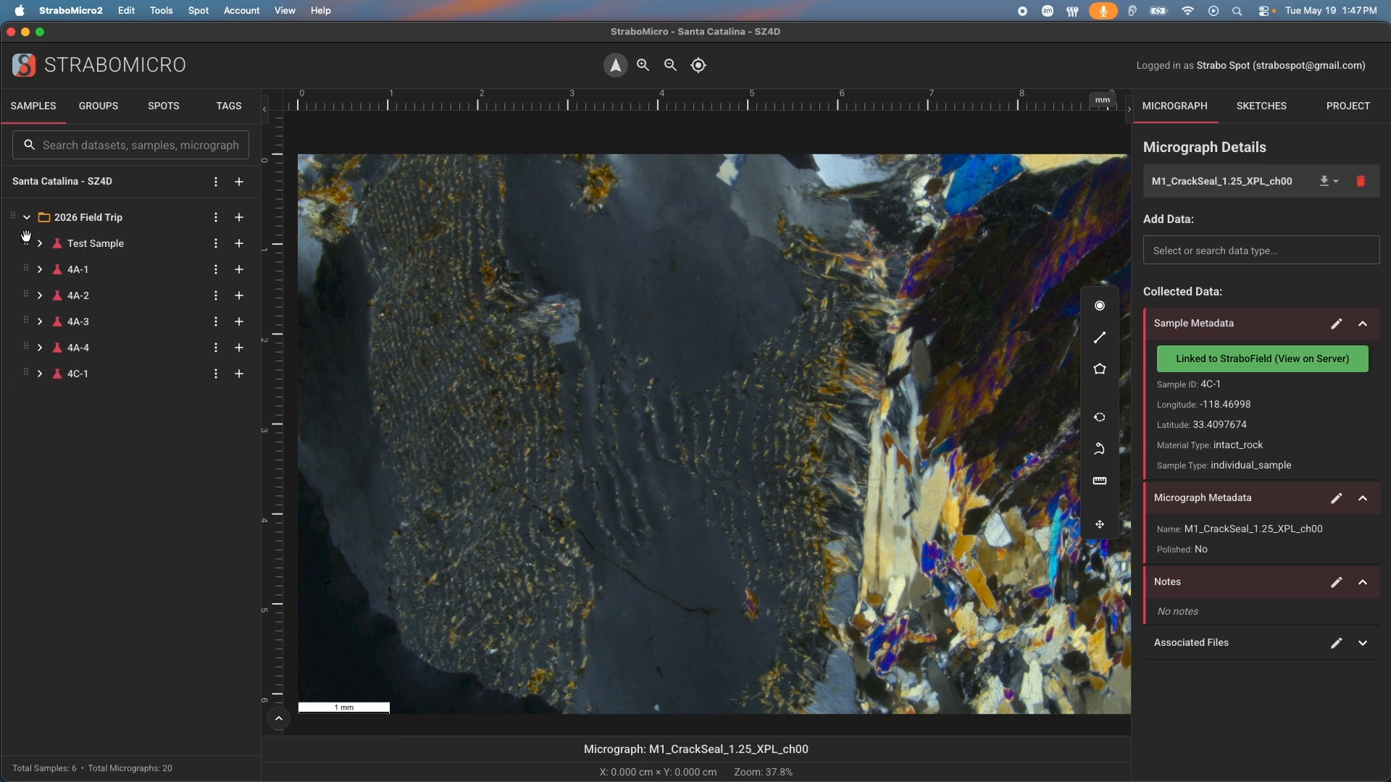
Create sample 4A-2 in the 2026 Field Trip dataset, linked to StraboField sample 4A-2 from project Santa Catalina 2026, dataset PL_SZ4D_2026
{"action": "left_click", "coordinate": [239, 218]}
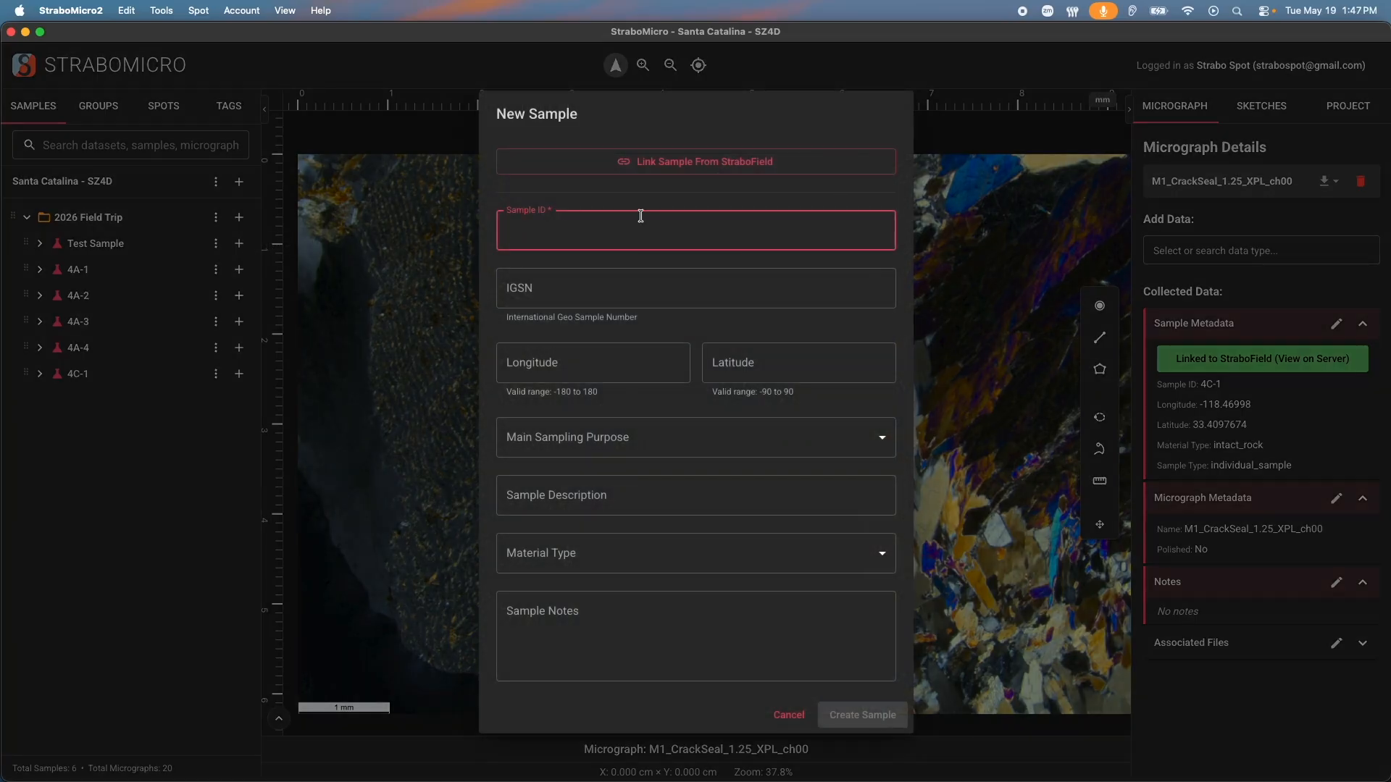
{"action": "type", "text": "4A-2"}
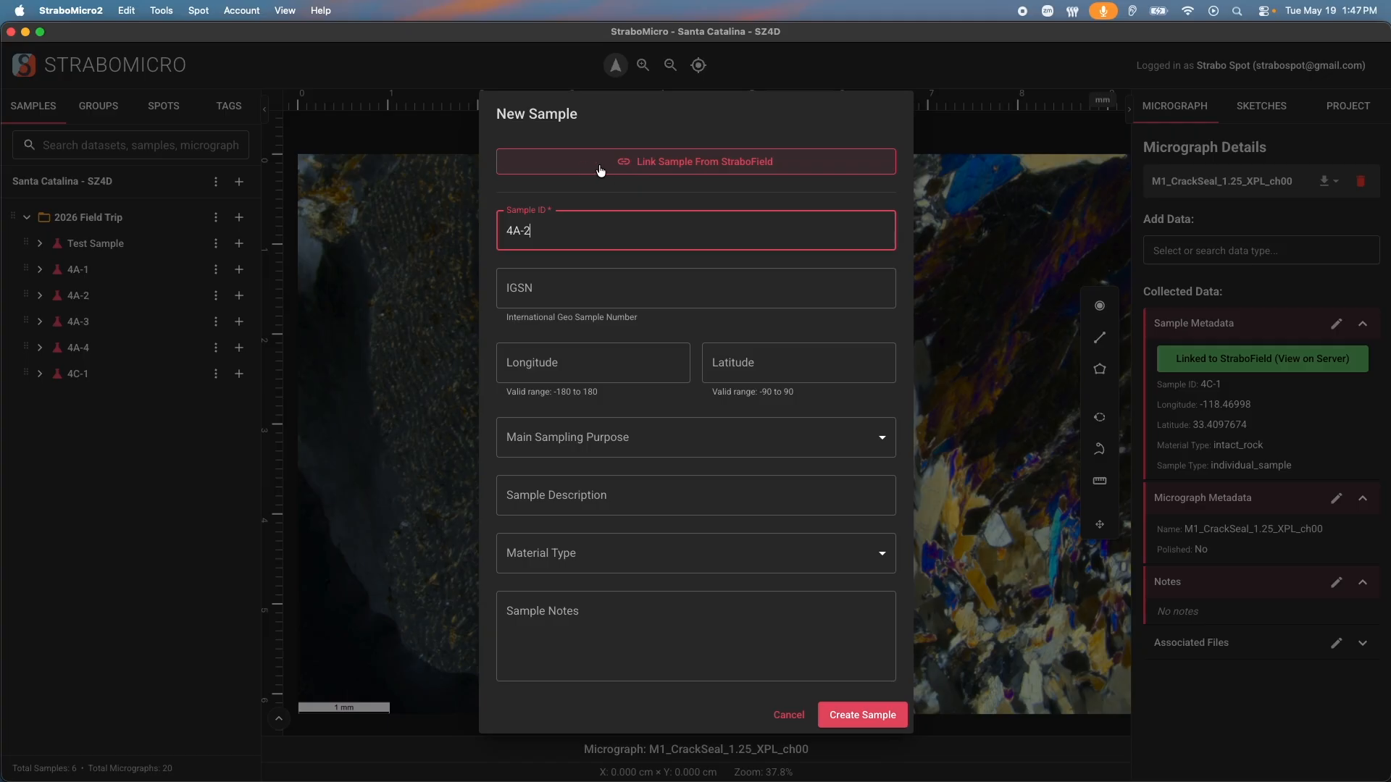
{"action": "left_click", "coordinate": [718, 171]}
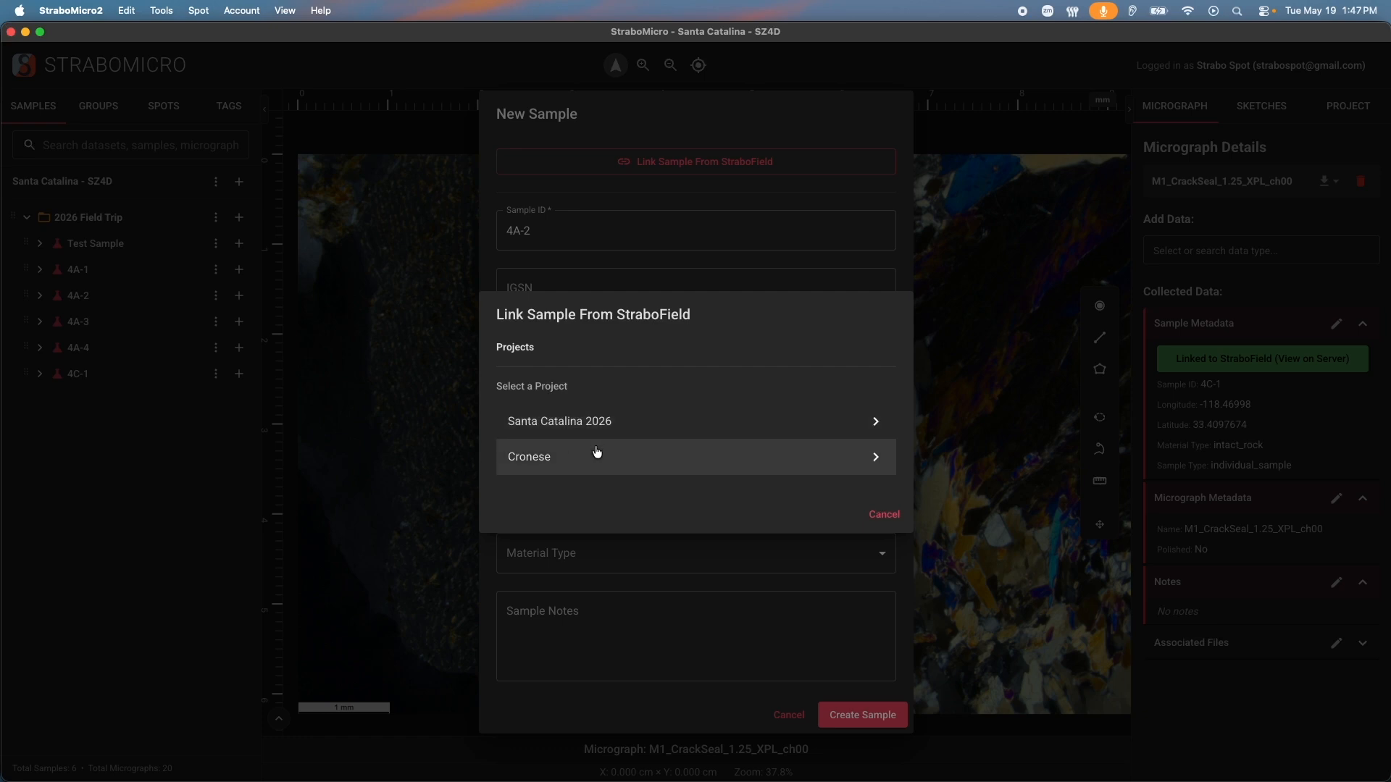
{"action": "left_click", "coordinate": [579, 420]}
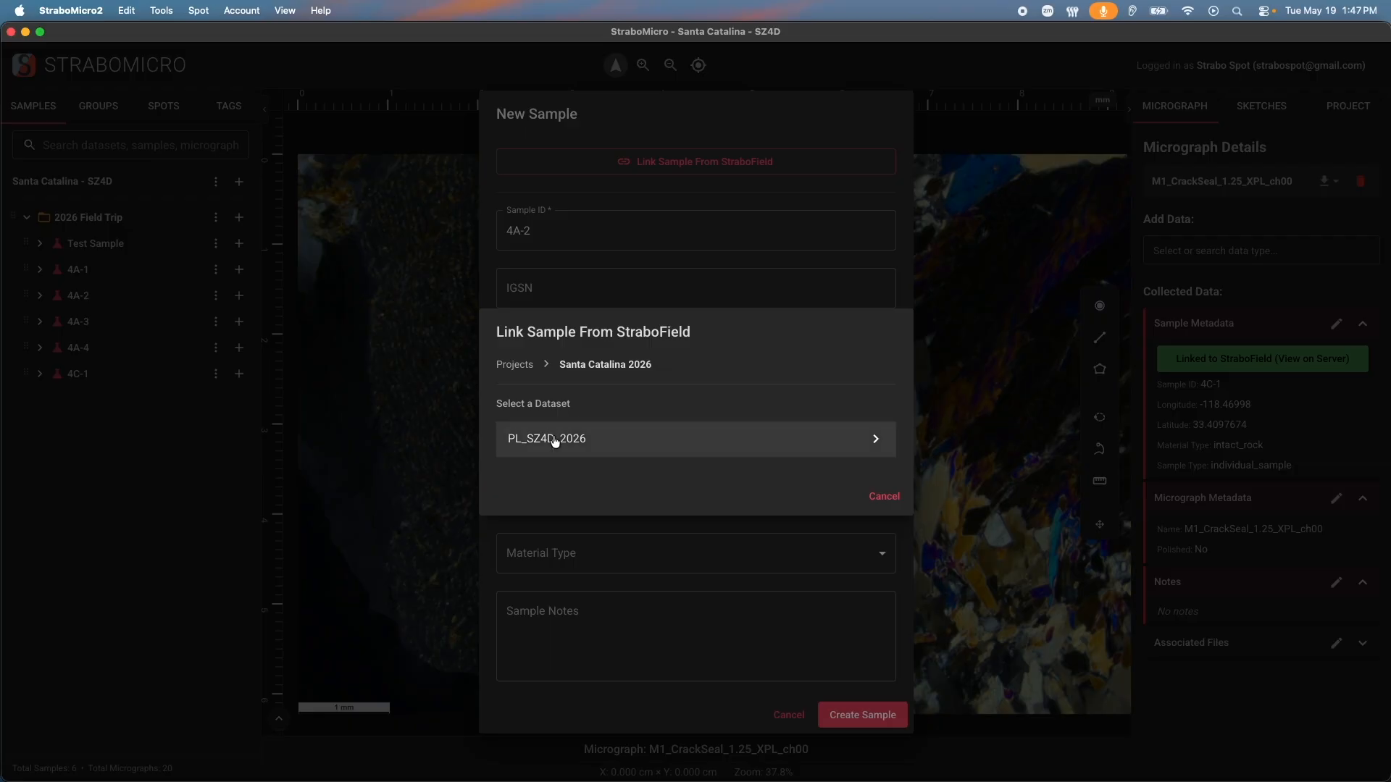
{"action": "left_click", "coordinate": [555, 440]}
{"action": "left_click", "coordinate": [555, 439]}
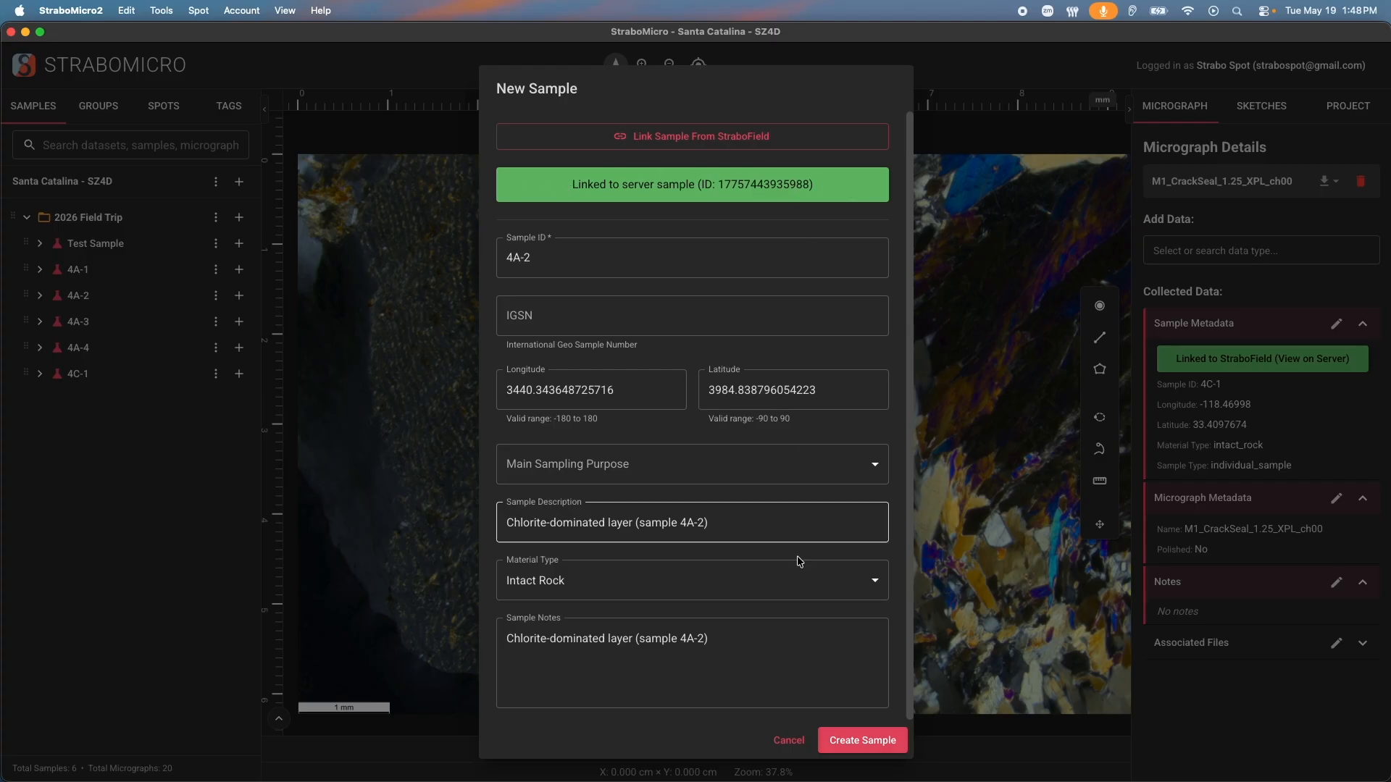
{"action": "left_click", "coordinate": [896, 753]}
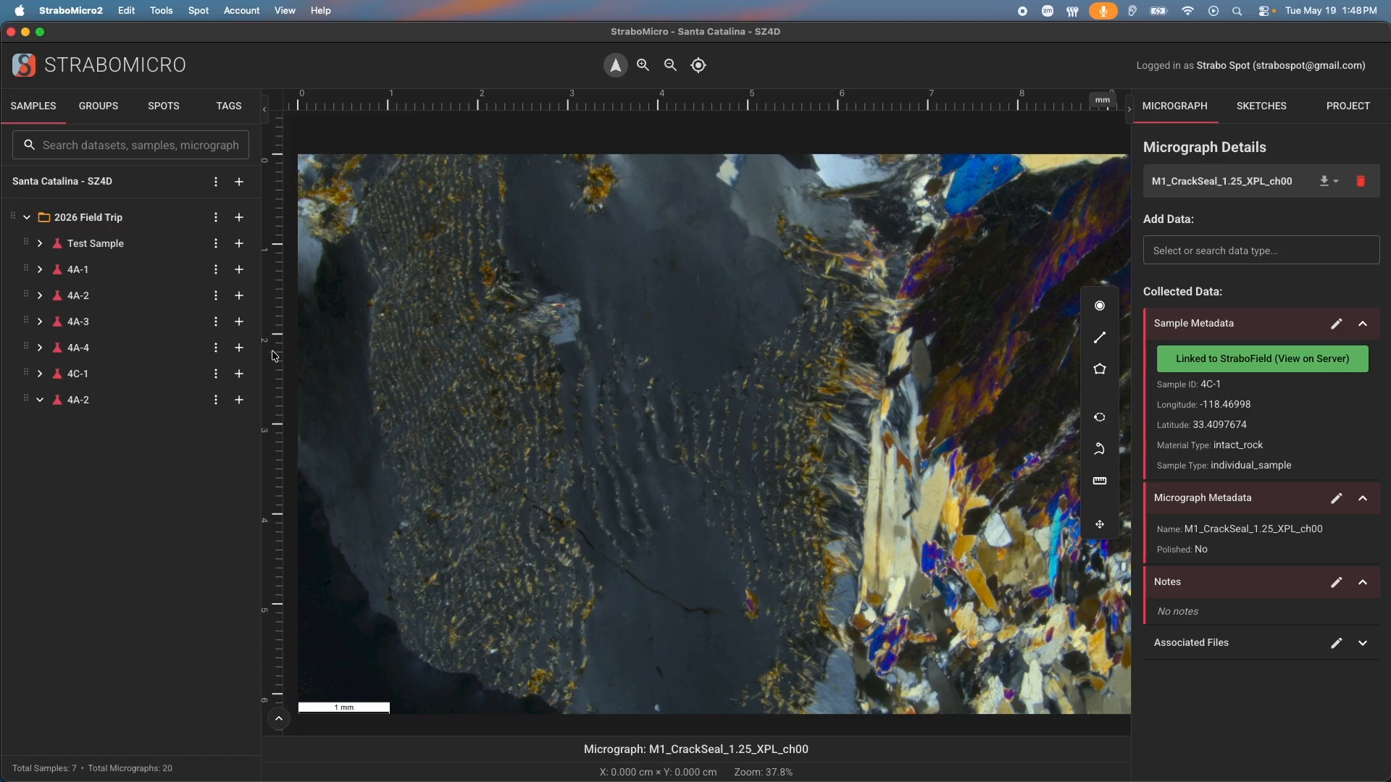
Open the J2_Crenulation2_5x_XPL_ch00 micrograph of sample 4A-4 and review its sample metadata and StraboField link options without saving
{"action": "left_click", "coordinate": [82, 349]}
{"action": "left_click", "coordinate": [99, 445]}
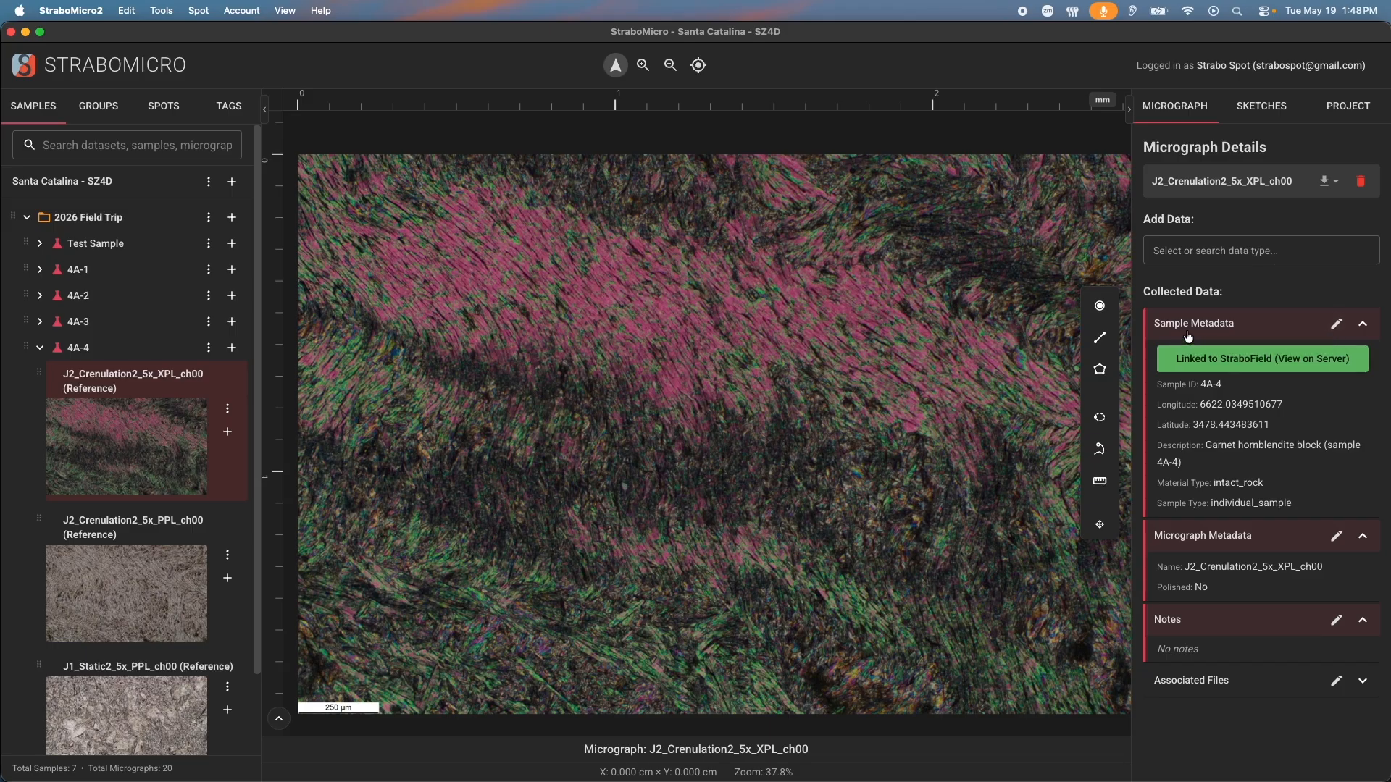
{"action": "left_click", "coordinate": [1338, 331]}
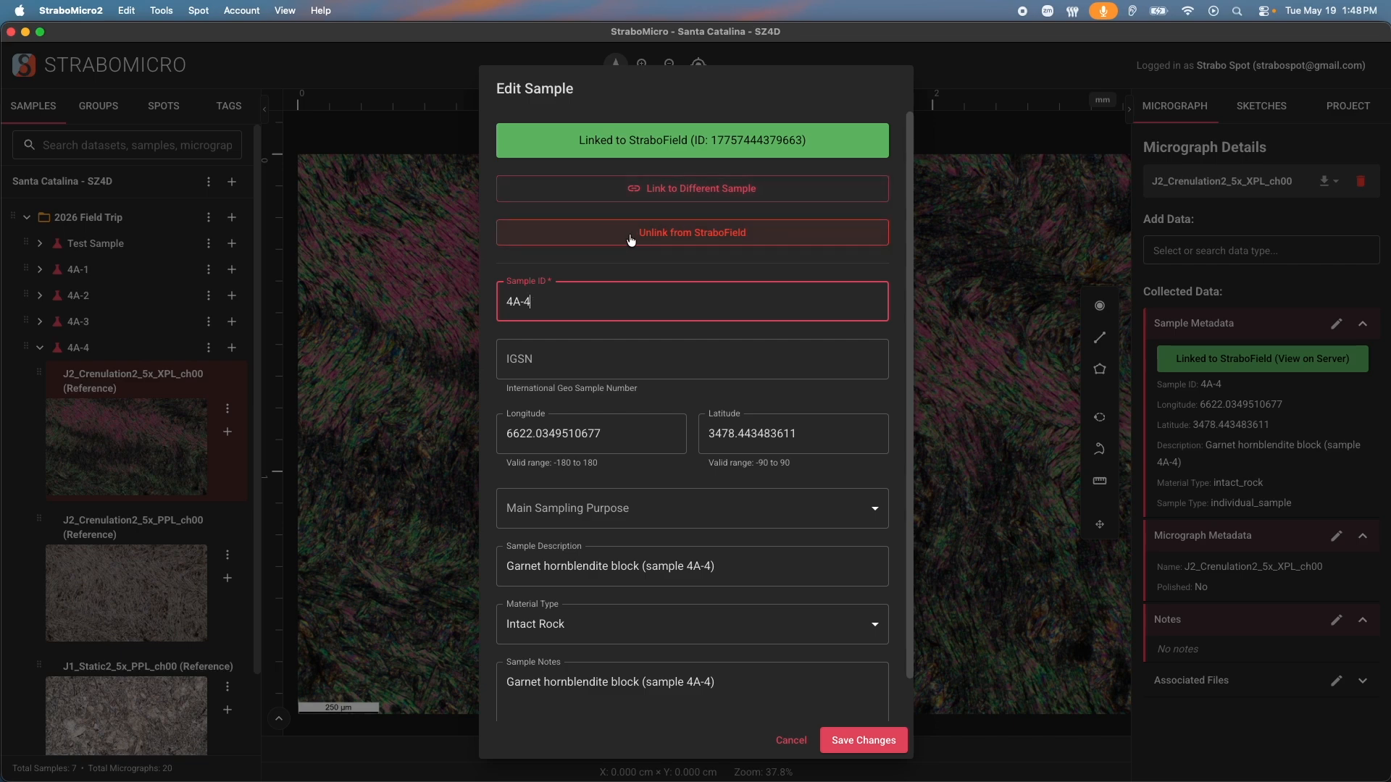
{"action": "left_click", "coordinate": [790, 740]}
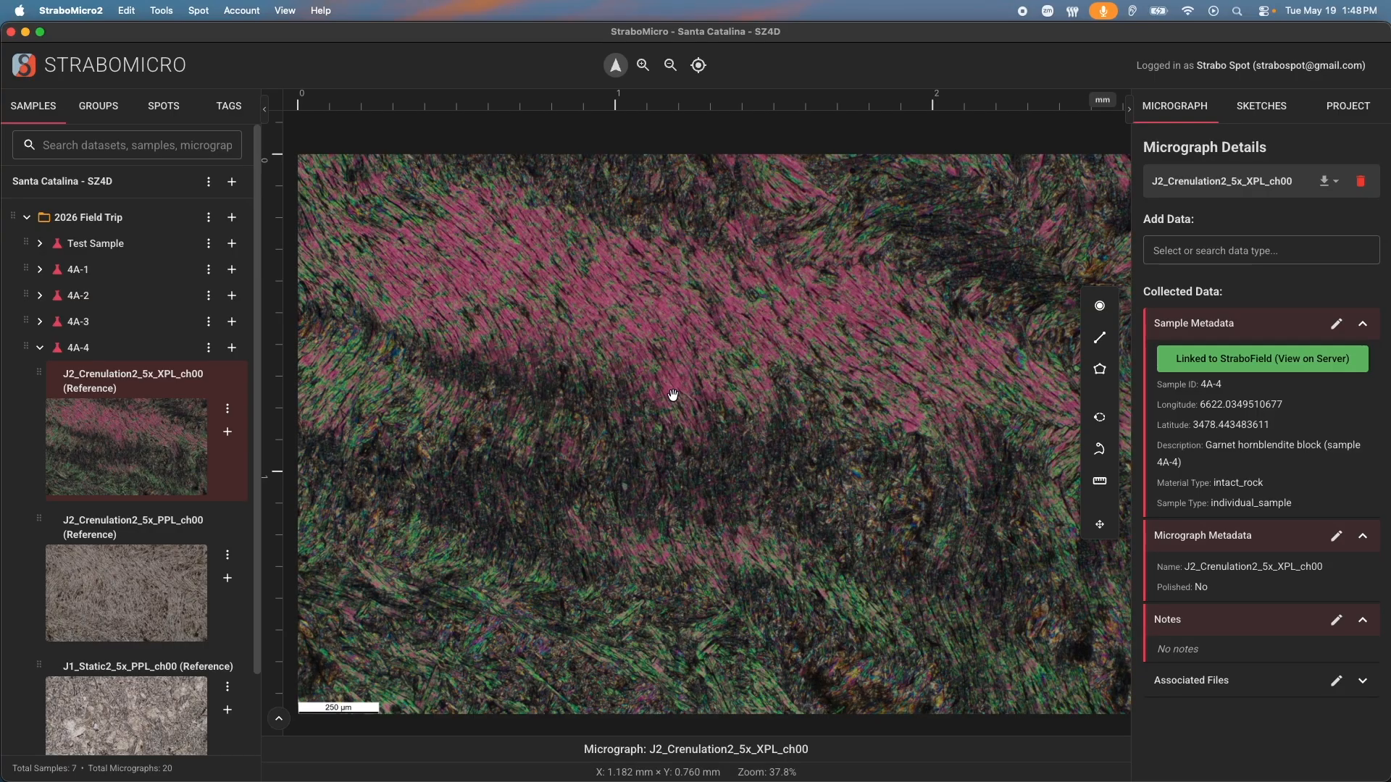
Unlink sample 4A-4 from StraboField in its sample metadata and save the changes
{"action": "left_click", "coordinate": [209, 356]}
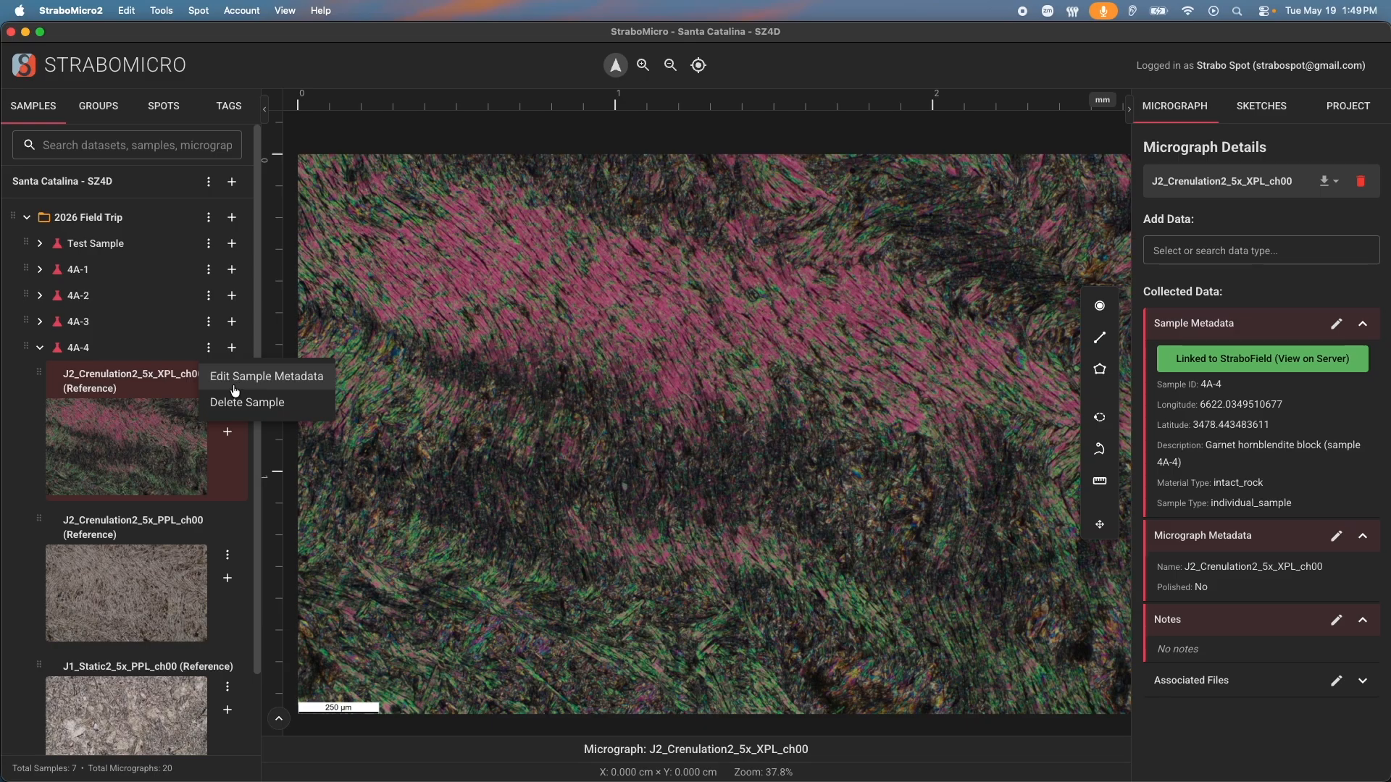
{"action": "left_click", "coordinate": [263, 378]}
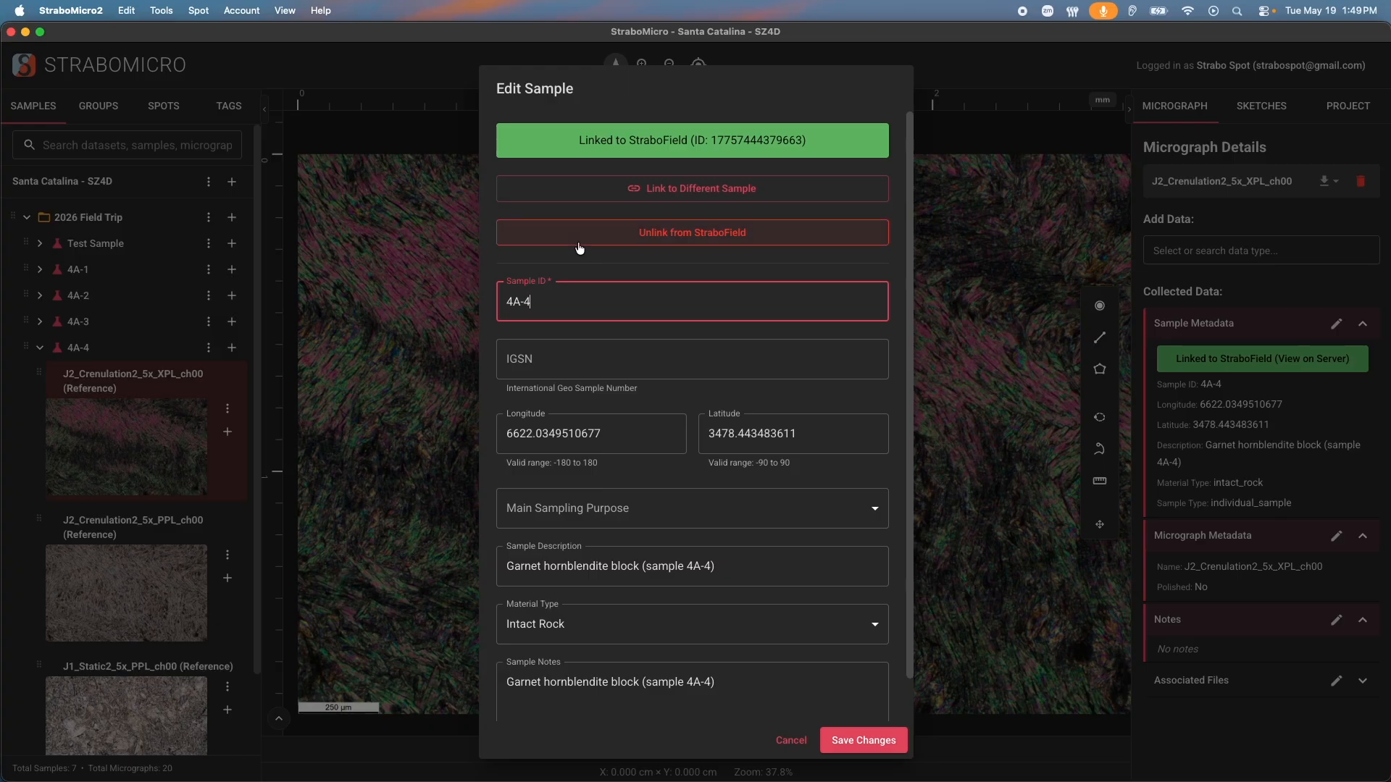
{"action": "left_click", "coordinate": [641, 240]}
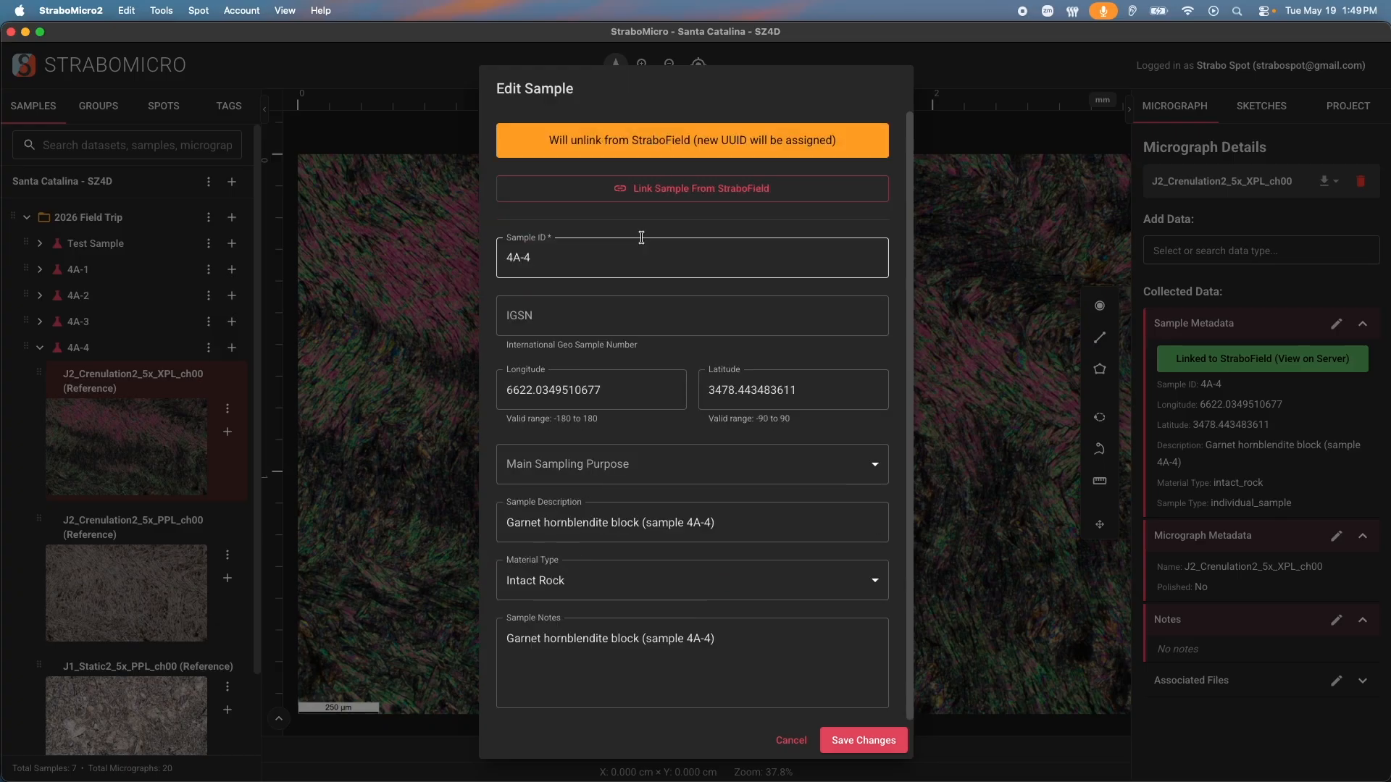
{"action": "left_click", "coordinate": [875, 749]}
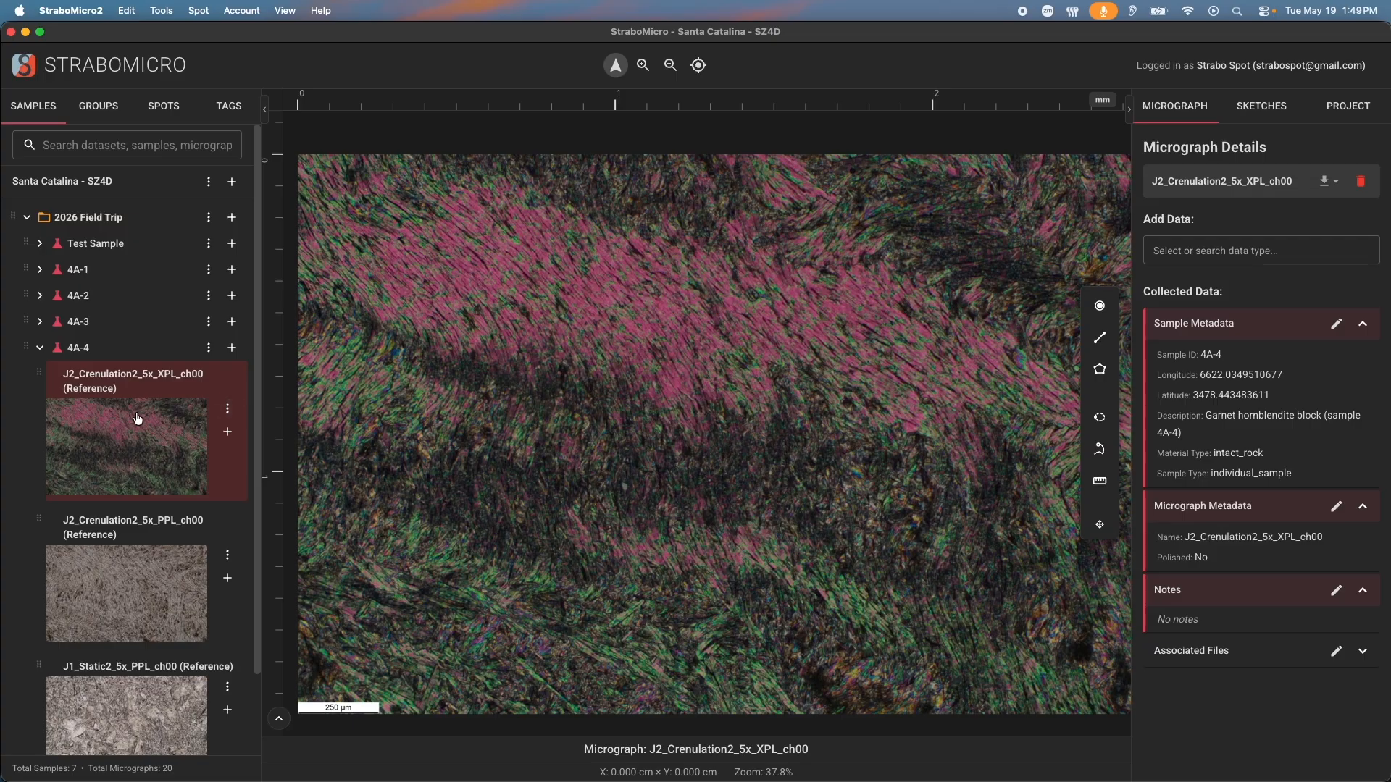
Look through the micrographs of sample 4A-4, ending on J2_Crenulation2_5x_XPL_ch00
{"action": "left_click", "coordinate": [133, 612]}
{"action": "left_click", "coordinate": [131, 710]}
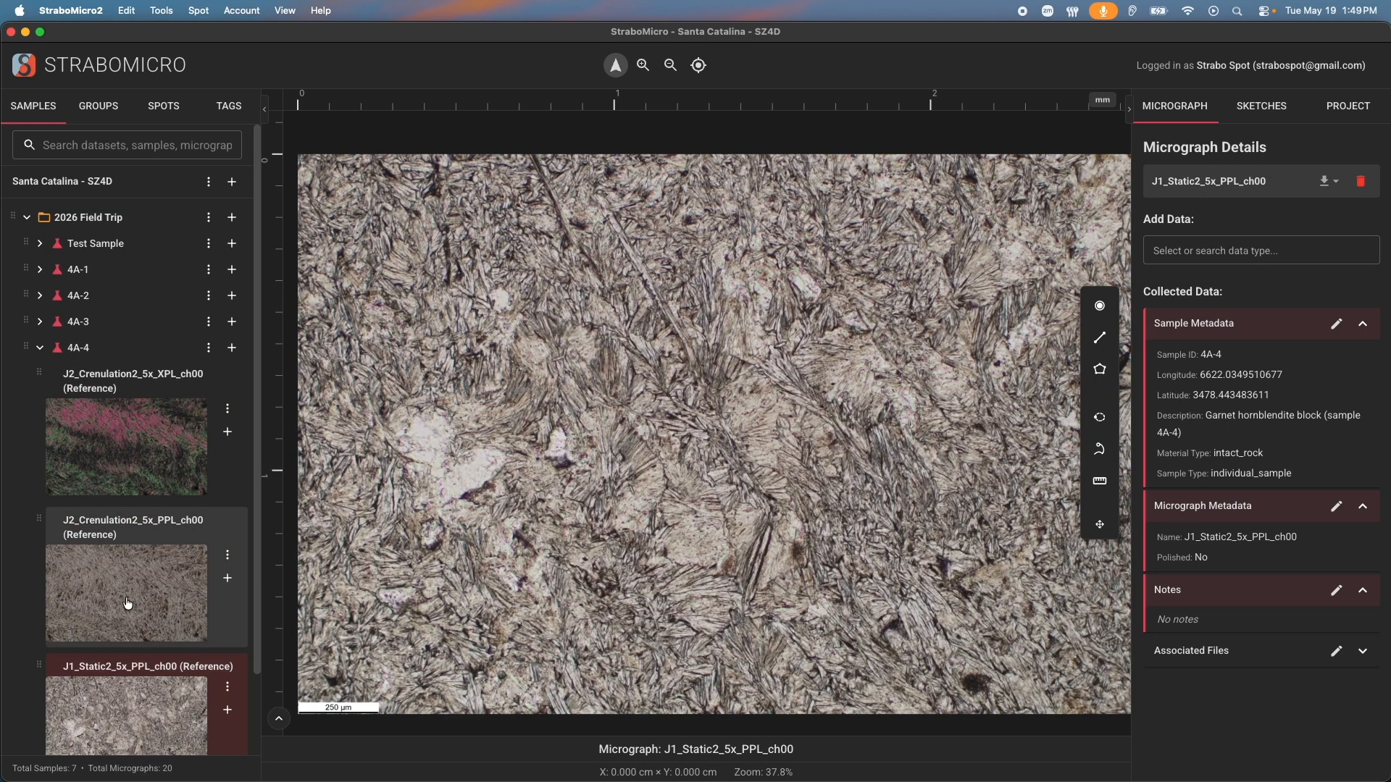
{"action": "left_click", "coordinate": [127, 604]}
{"action": "left_click", "coordinate": [128, 463]}
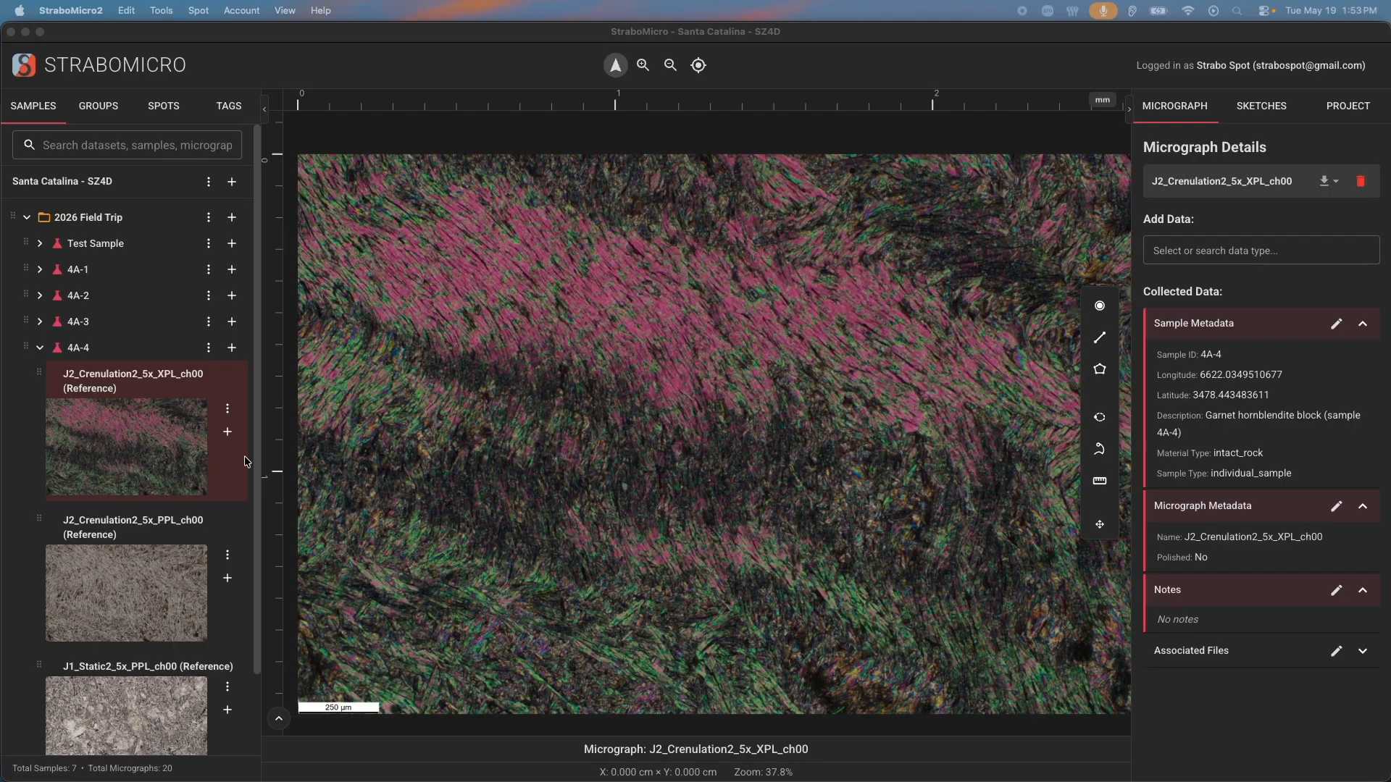
Collapse sample 4A-4 and open the N1_Mineralogy_1.25_XPL_ch00 micrograph under the existing sample 4A-2
{"action": "left_click", "coordinate": [40, 348]}
{"action": "left_click", "coordinate": [41, 348]}
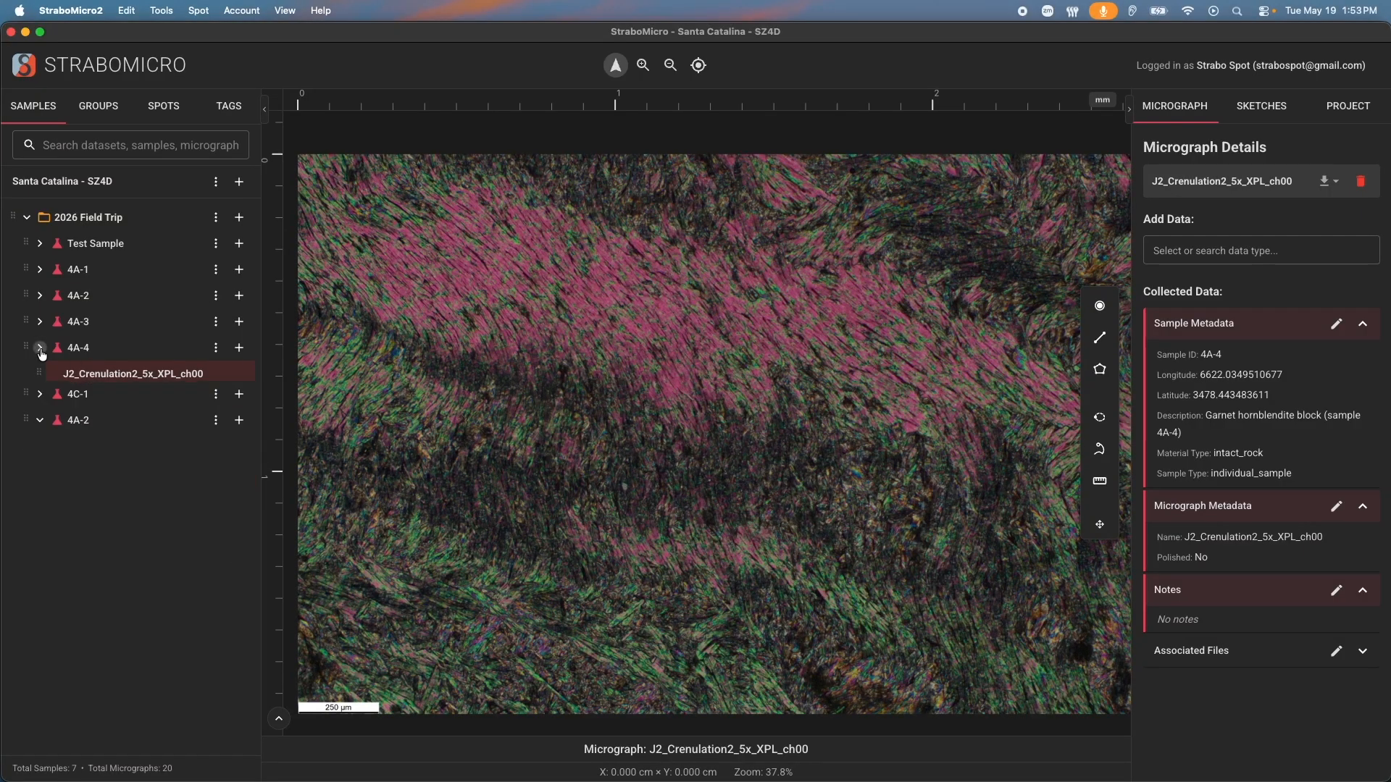
{"action": "left_click", "coordinate": [41, 247]}
{"action": "left_click", "coordinate": [41, 246]}
{"action": "left_click", "coordinate": [41, 244]}
{"action": "left_click", "coordinate": [87, 300]}
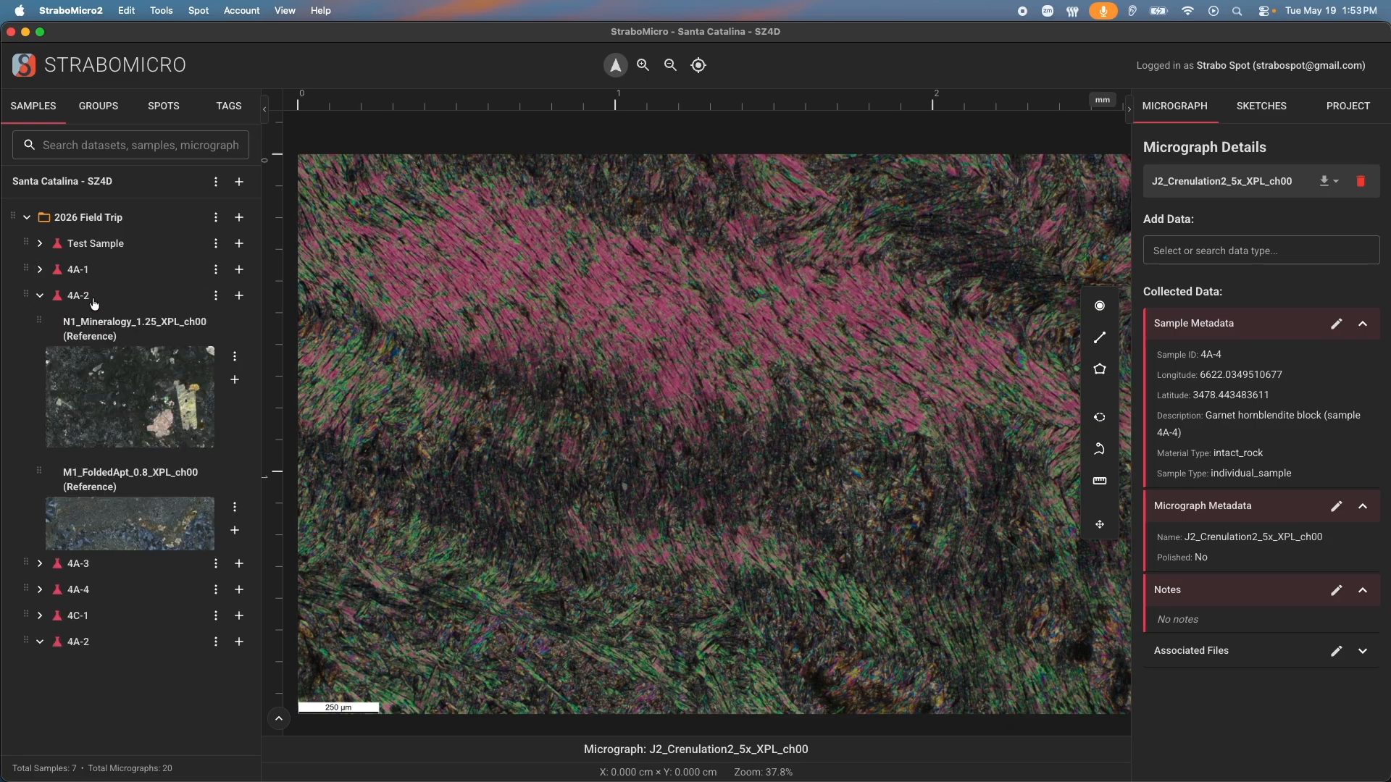
{"action": "left_click", "coordinate": [109, 362]}
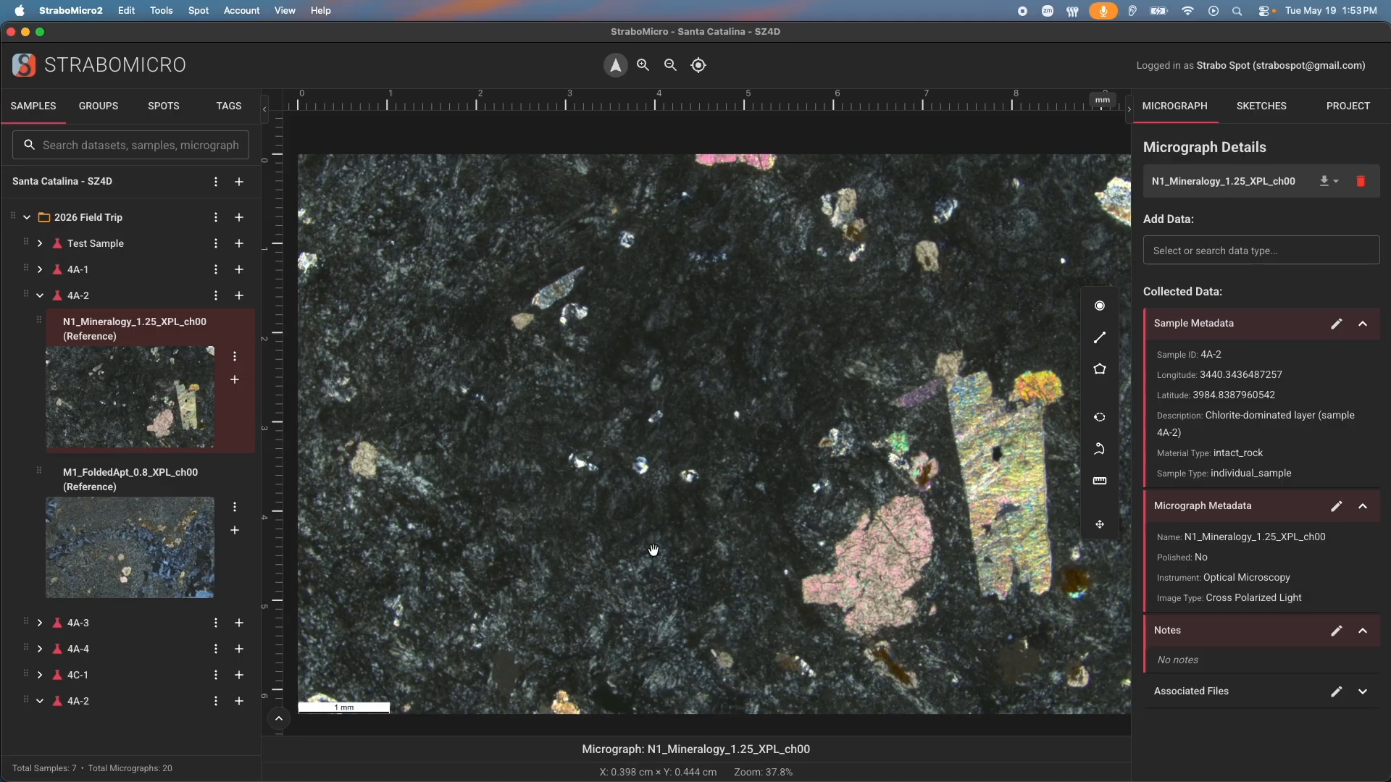
Link the open micrograph's sample to StraboField sample 4A-4 from project Santa Catalina 2026, dataset PL_SZ4D_2026, and save the changes
{"action": "left_click", "coordinate": [1337, 324]}
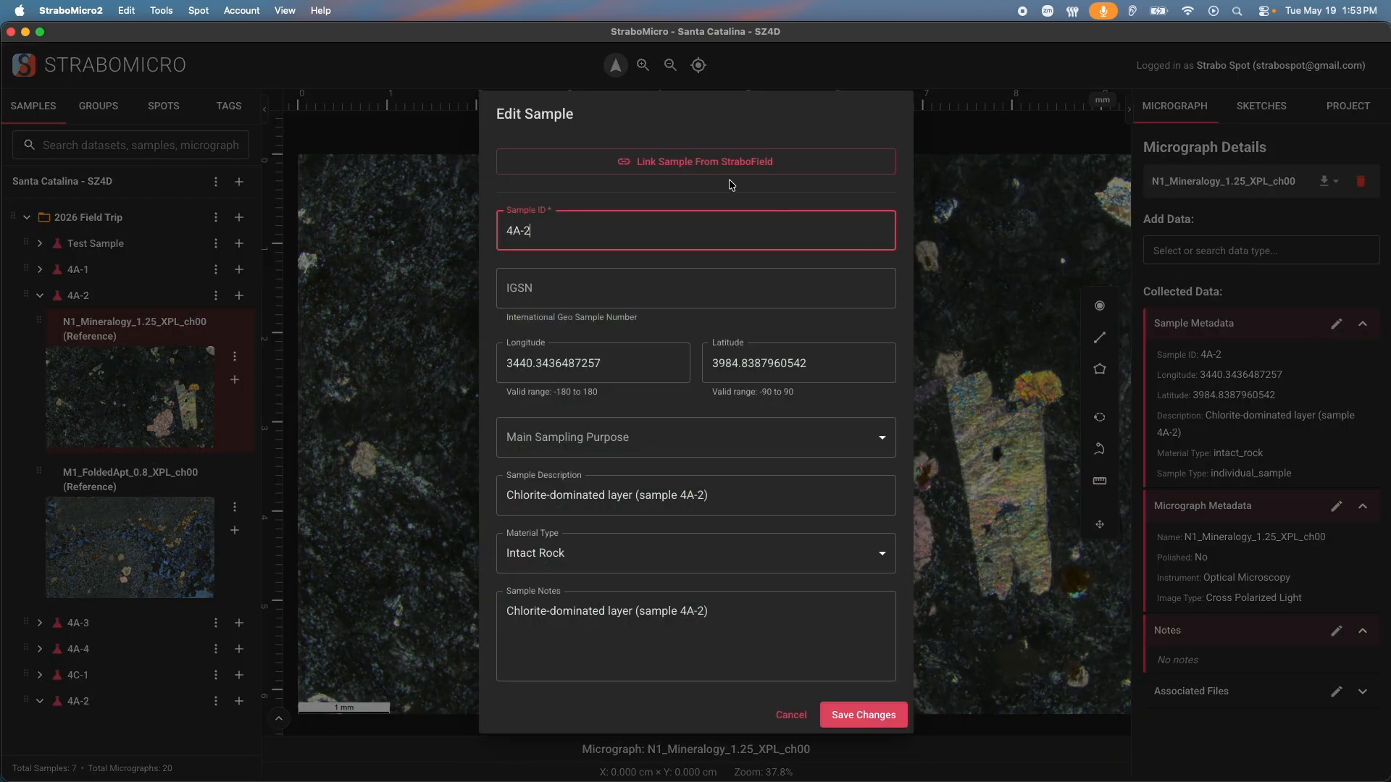
{"action": "left_click", "coordinate": [666, 174]}
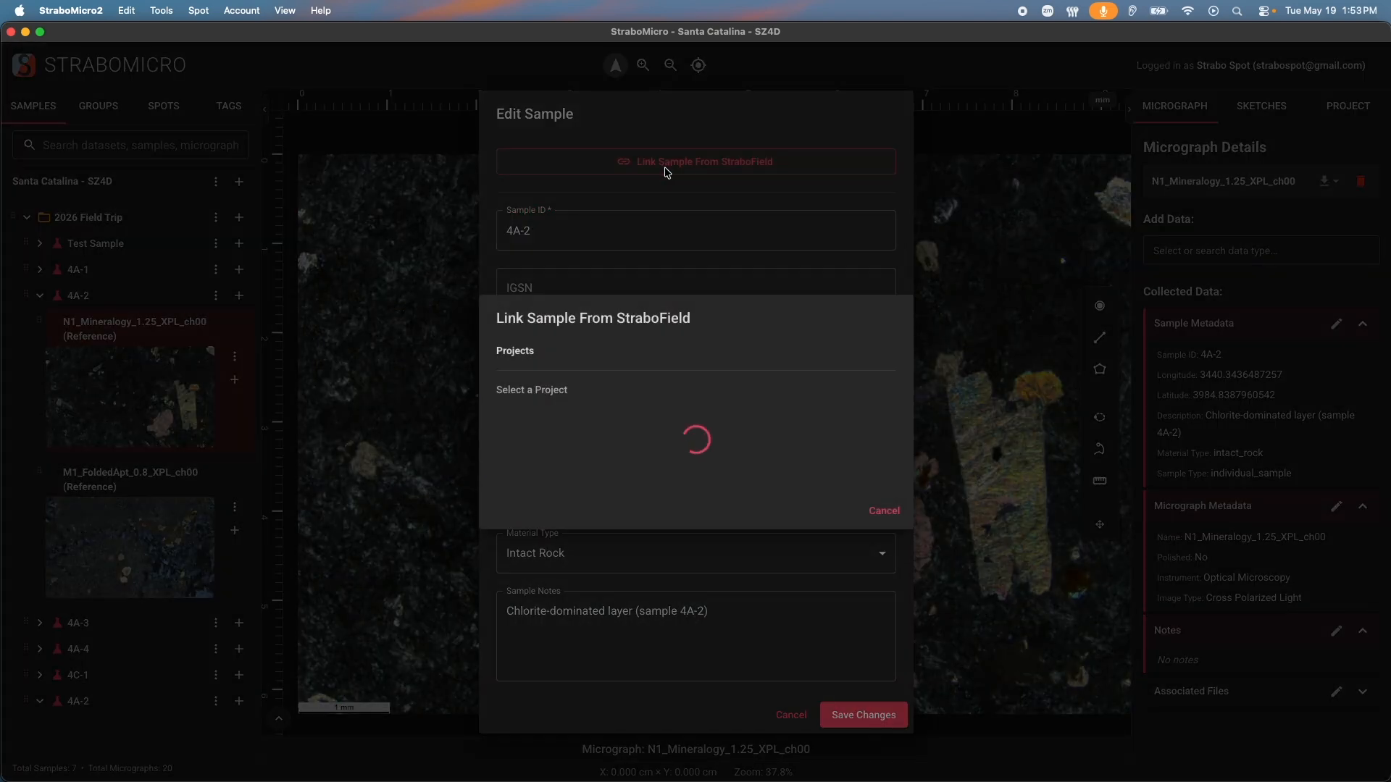
{"action": "left_click", "coordinate": [547, 432]}
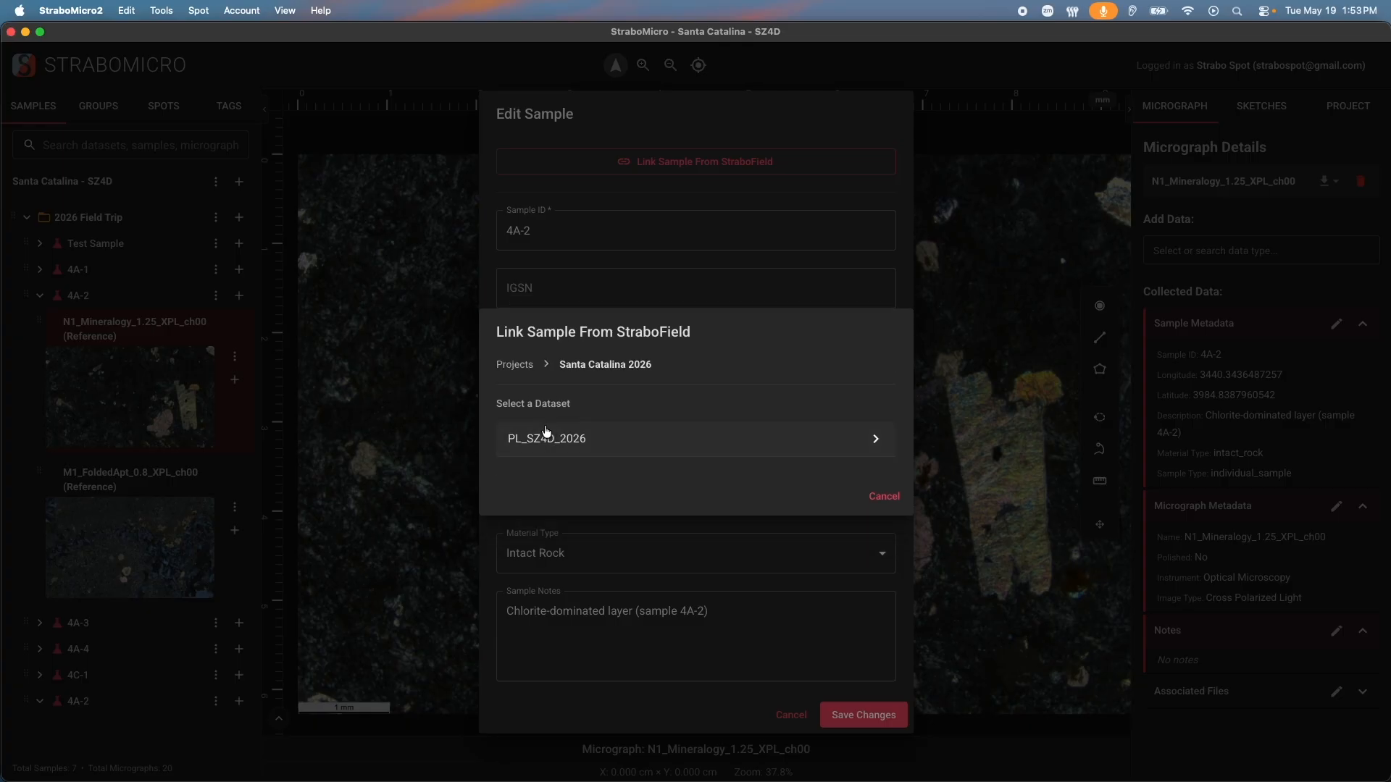
{"action": "left_click", "coordinate": [555, 436]}
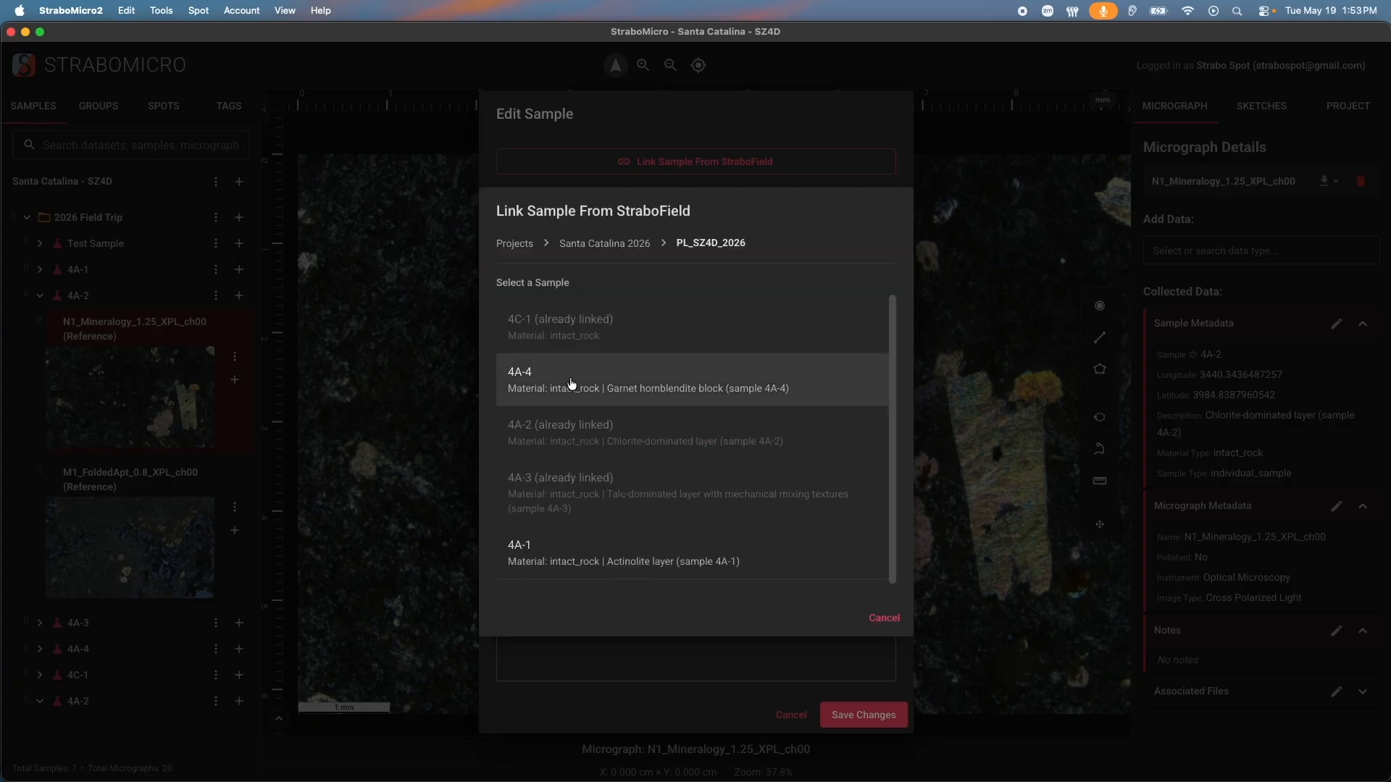
{"action": "left_click", "coordinate": [572, 384]}
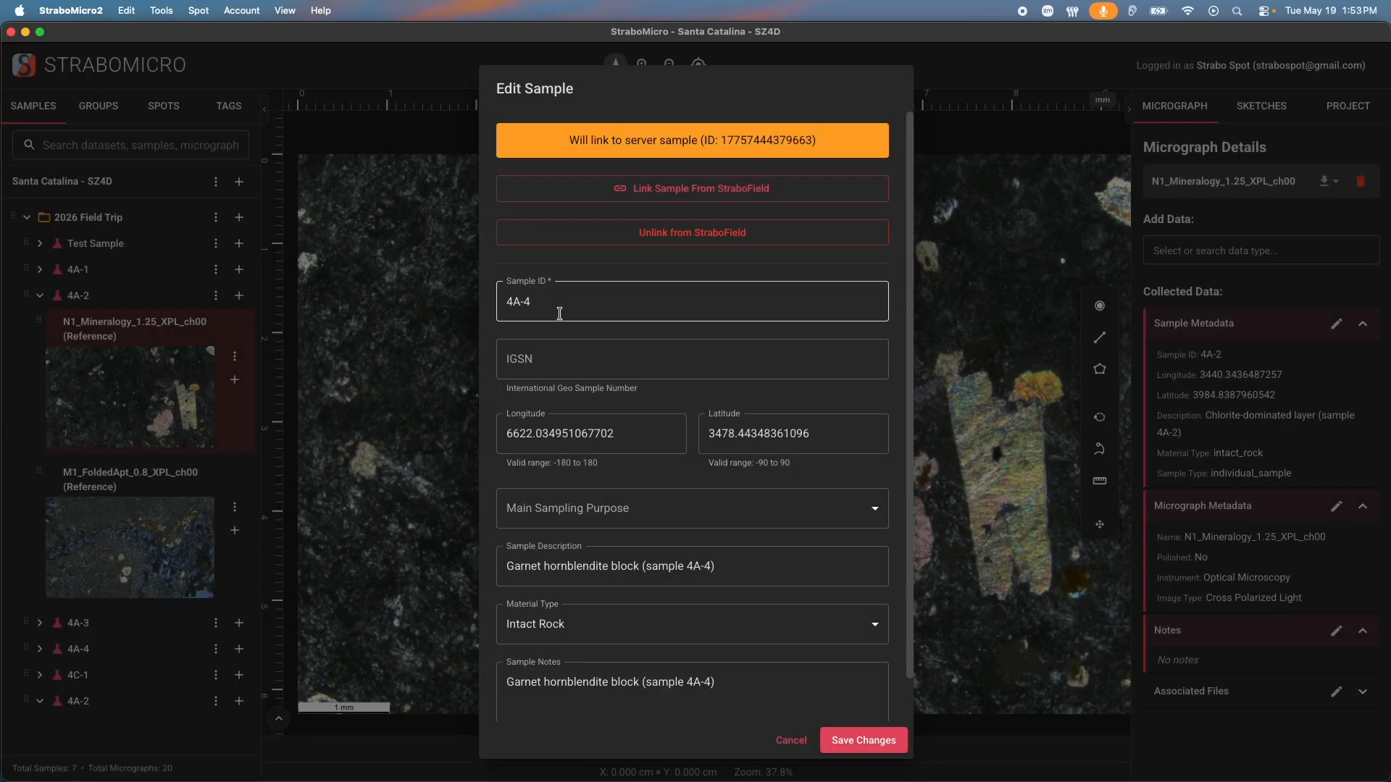
{"action": "scroll", "coordinate": [681, 664], "scroll_direction": "down", "scroll_amount": 1}
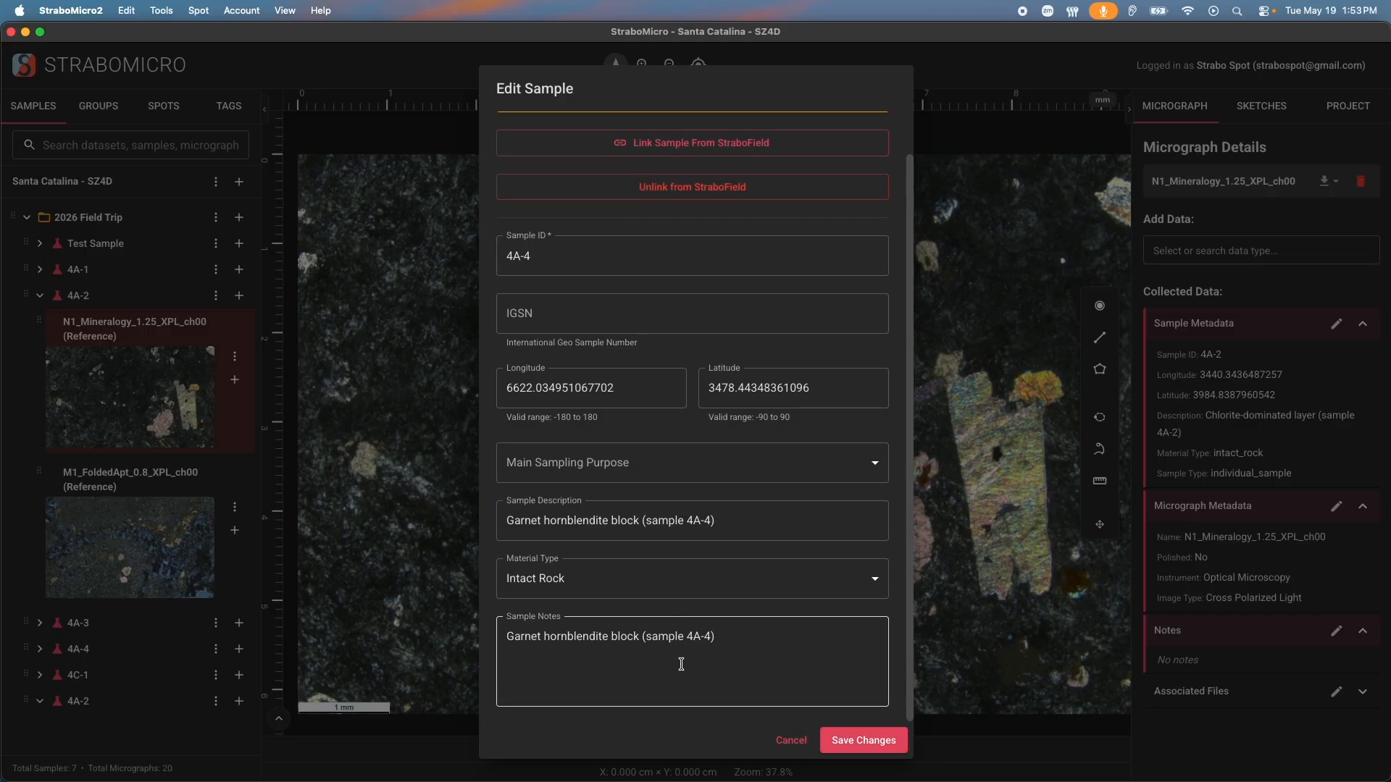
{"action": "left_click", "coordinate": [857, 740]}
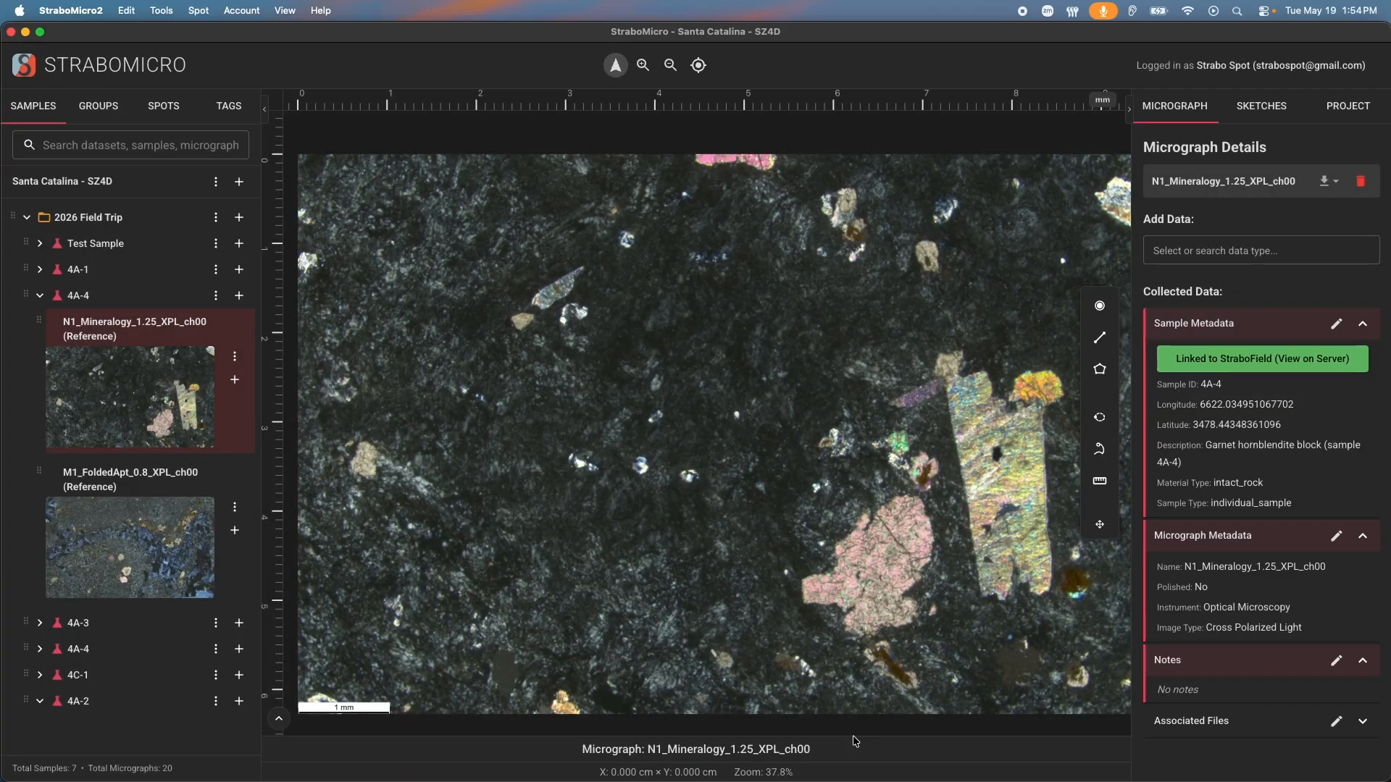